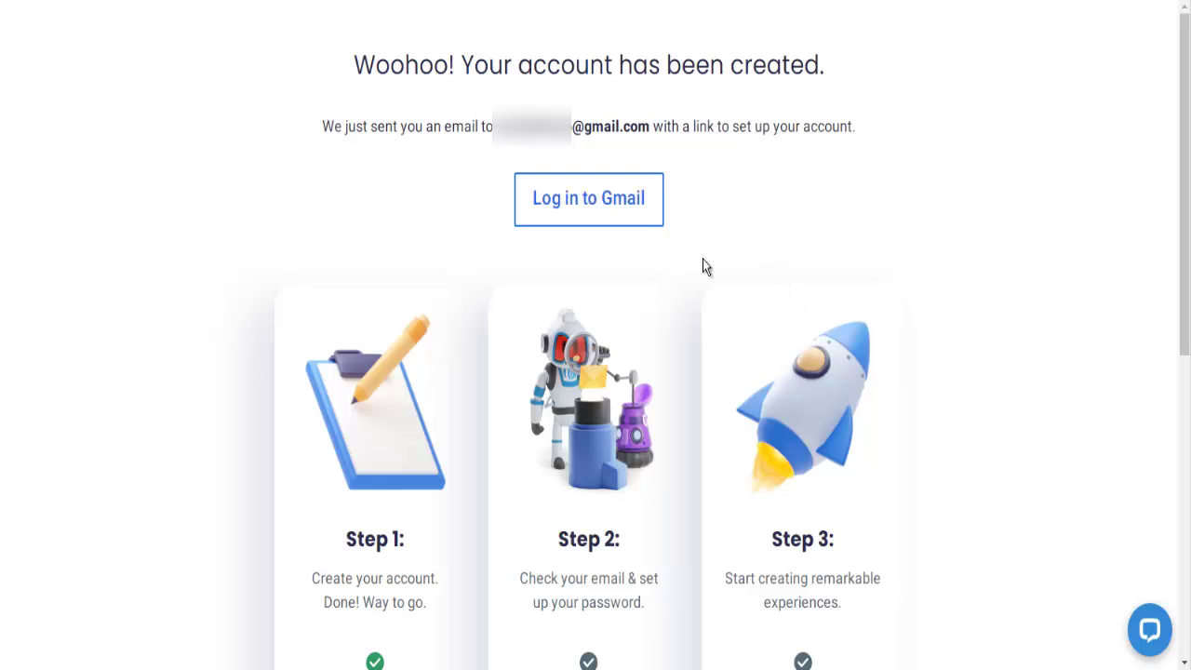
Translate the account confirmation page into Portuguese and go to the Gmail inbox.
right_click(1002, 94)
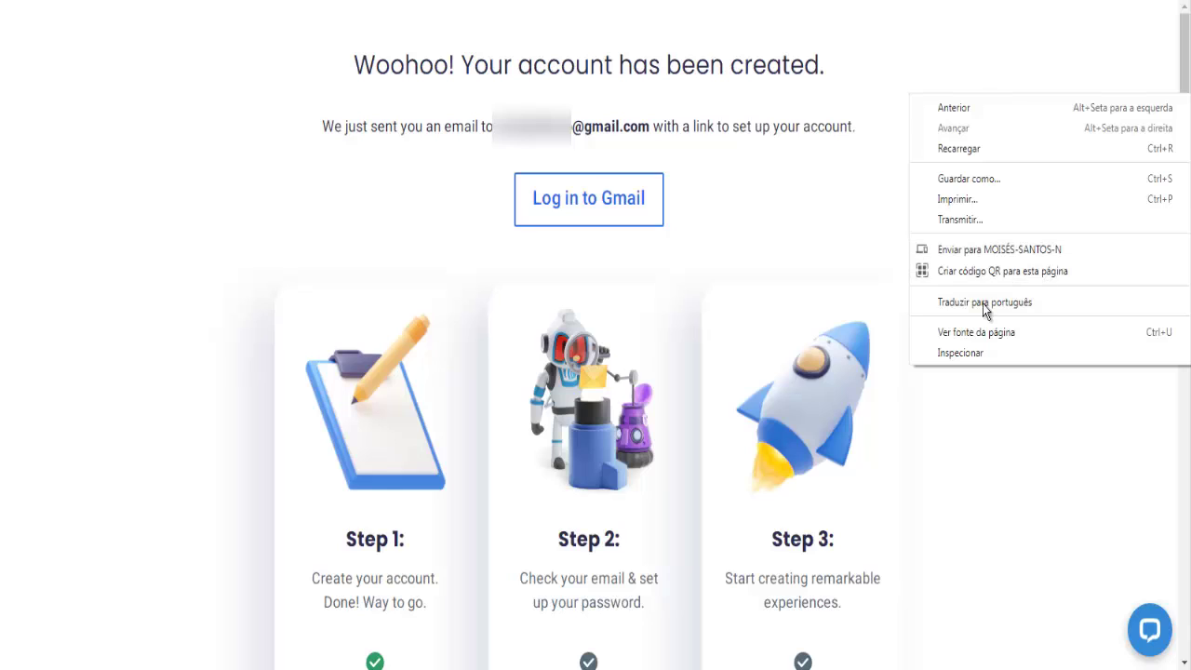
left_click(981, 302)
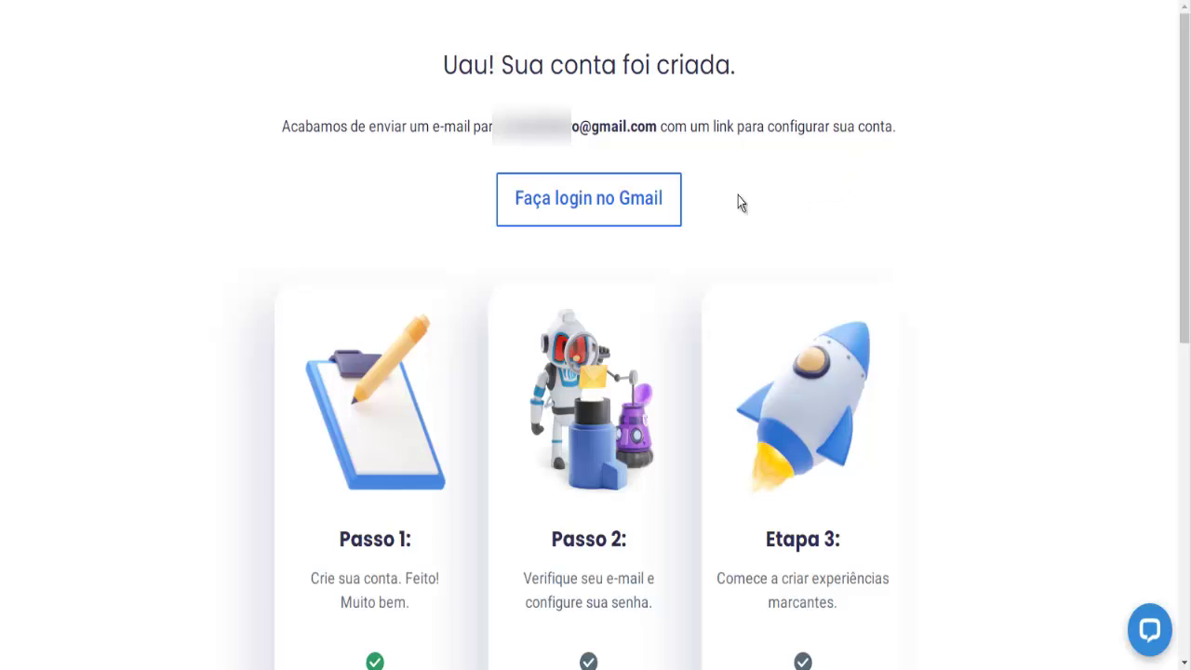
left_click(664, 202)
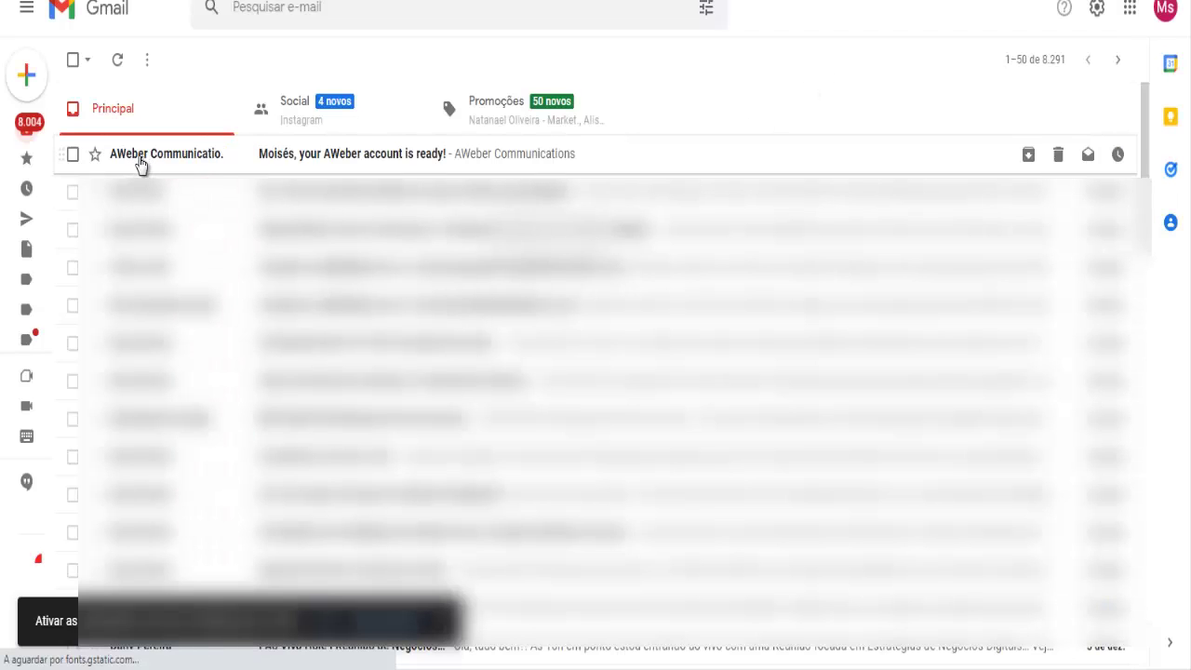
Open the AWeber Communications email saying the account is ready and follow it to the password setup page.
left_click(140, 163)
scroll(366, 319, "down", 3)
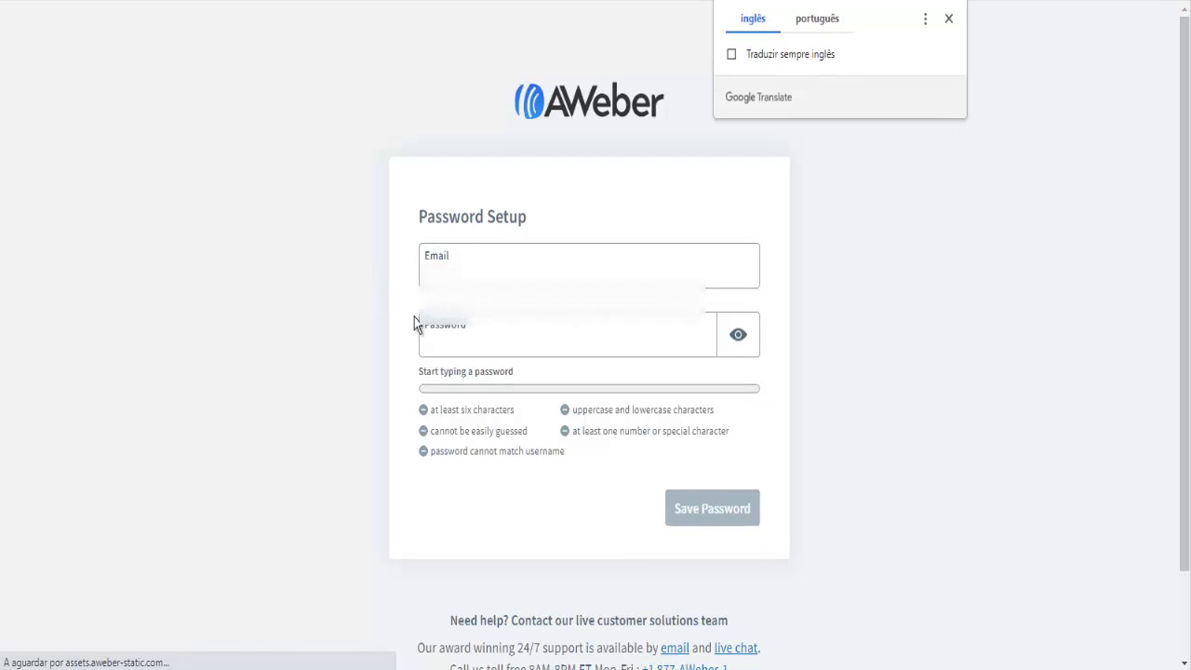
left_click(826, 192)
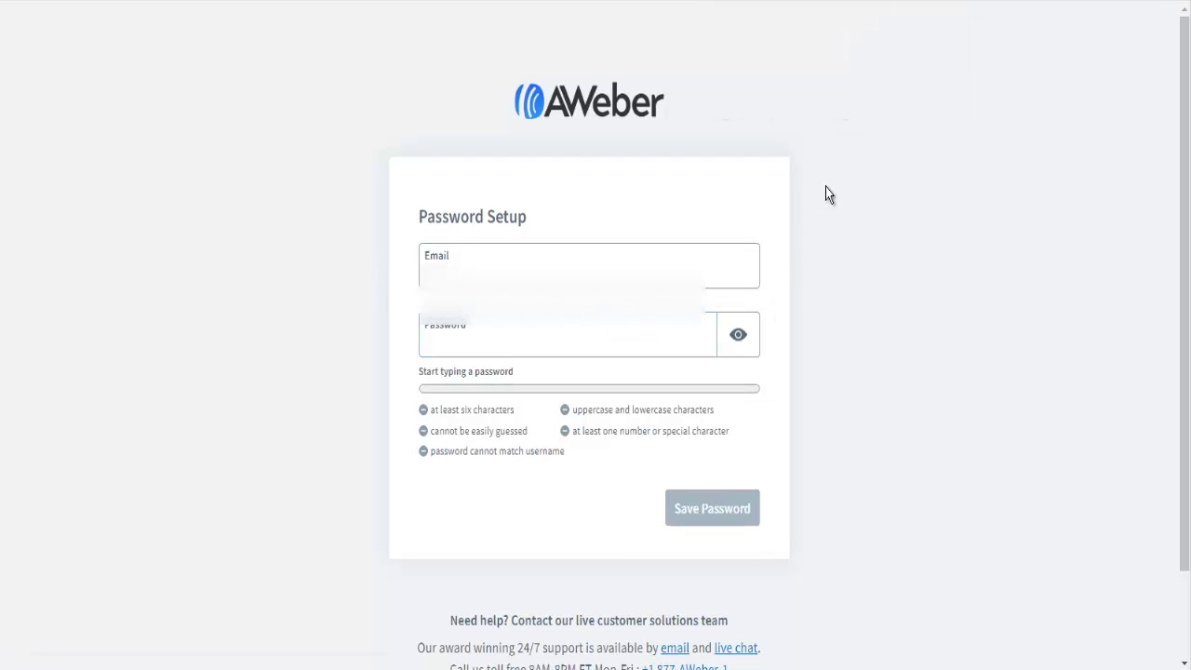
Enter the account's email address in the password setup form.
left_click(601, 253)
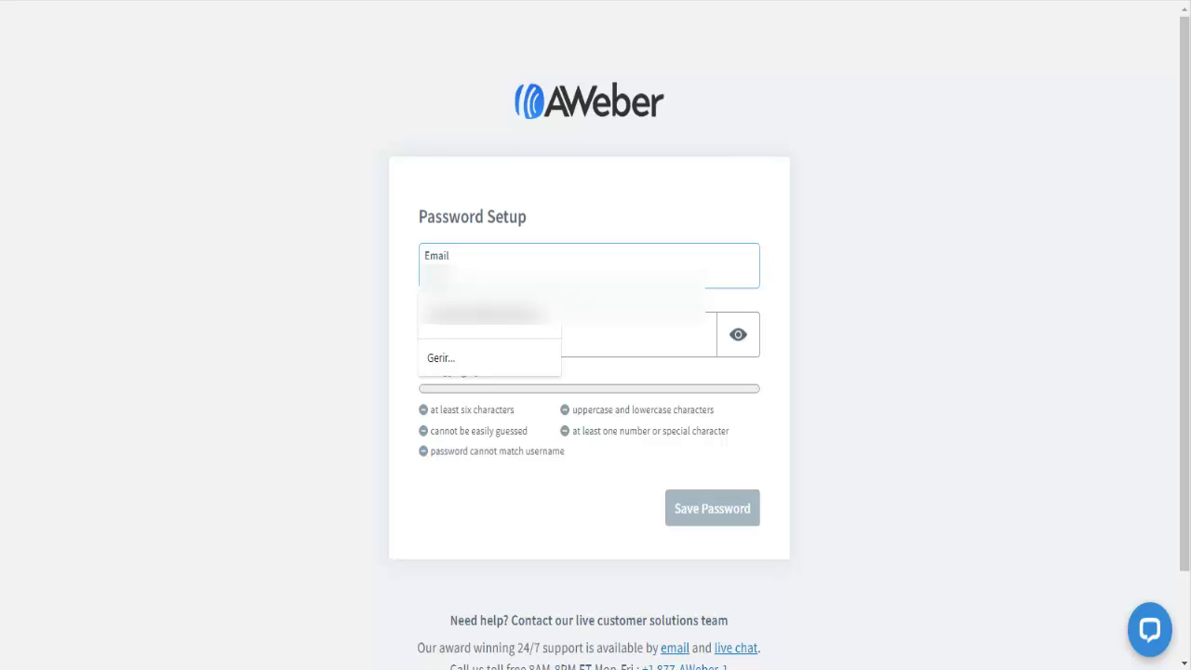
key("Escape")
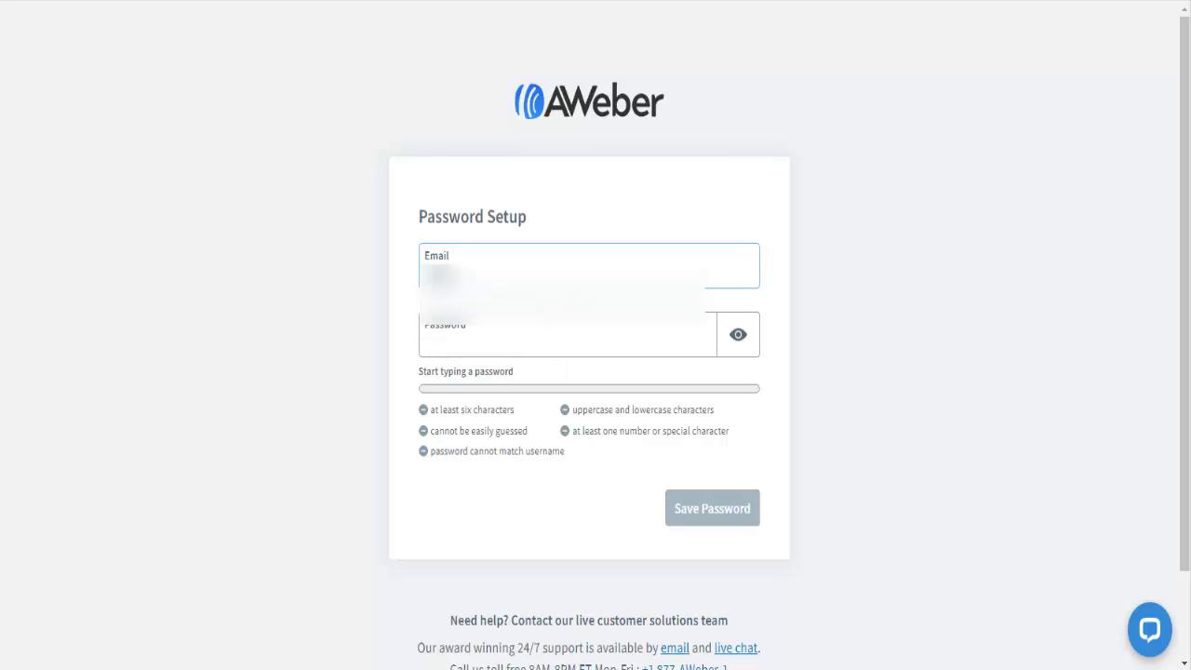
type("om")
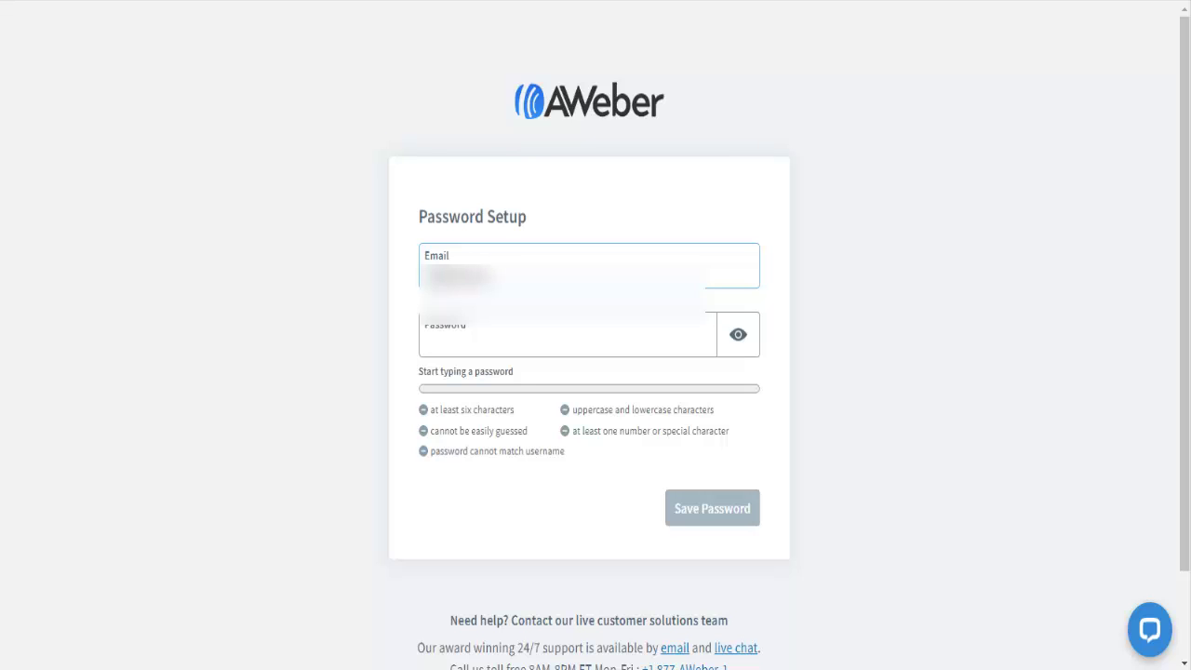
type("mail.c")
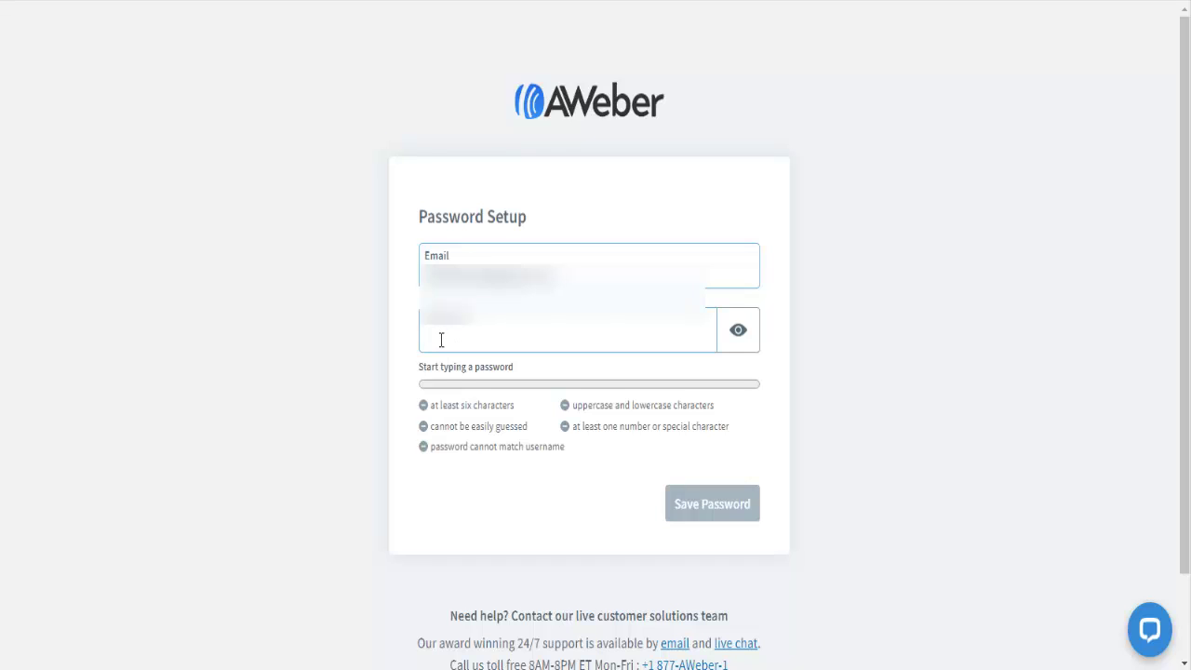
Translate the password setup page into Portuguese to read the password requirements, and return it to English.
right_click(607, 453)
left_click(675, 646)
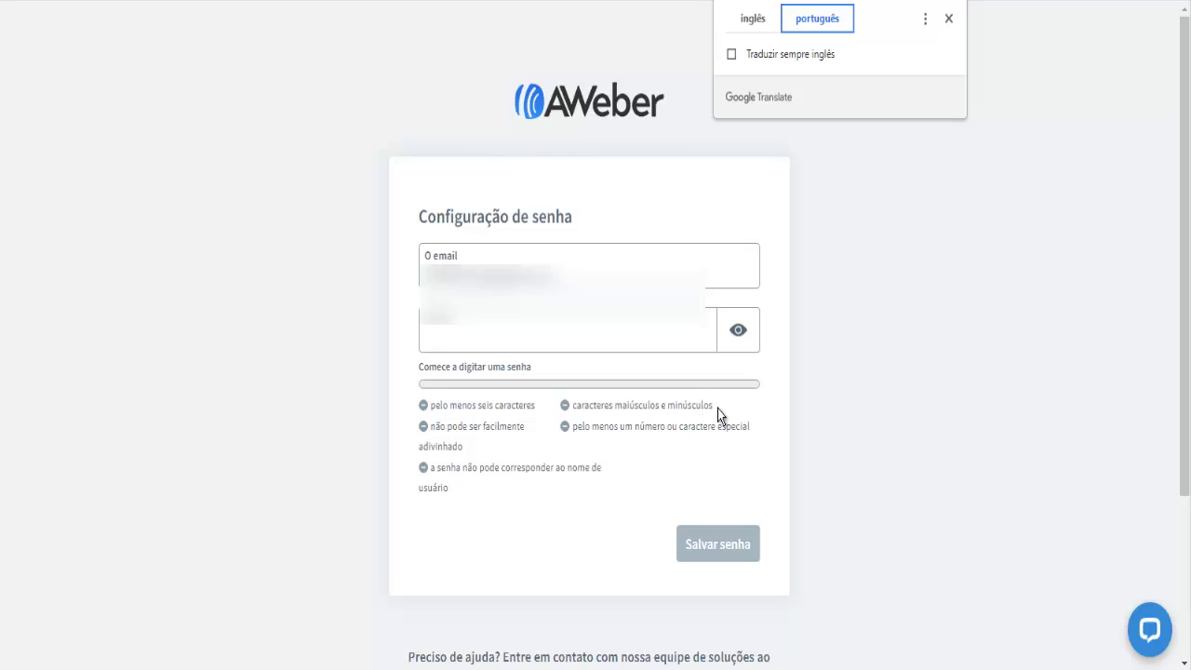
left_click_drag(714, 405, 558, 404)
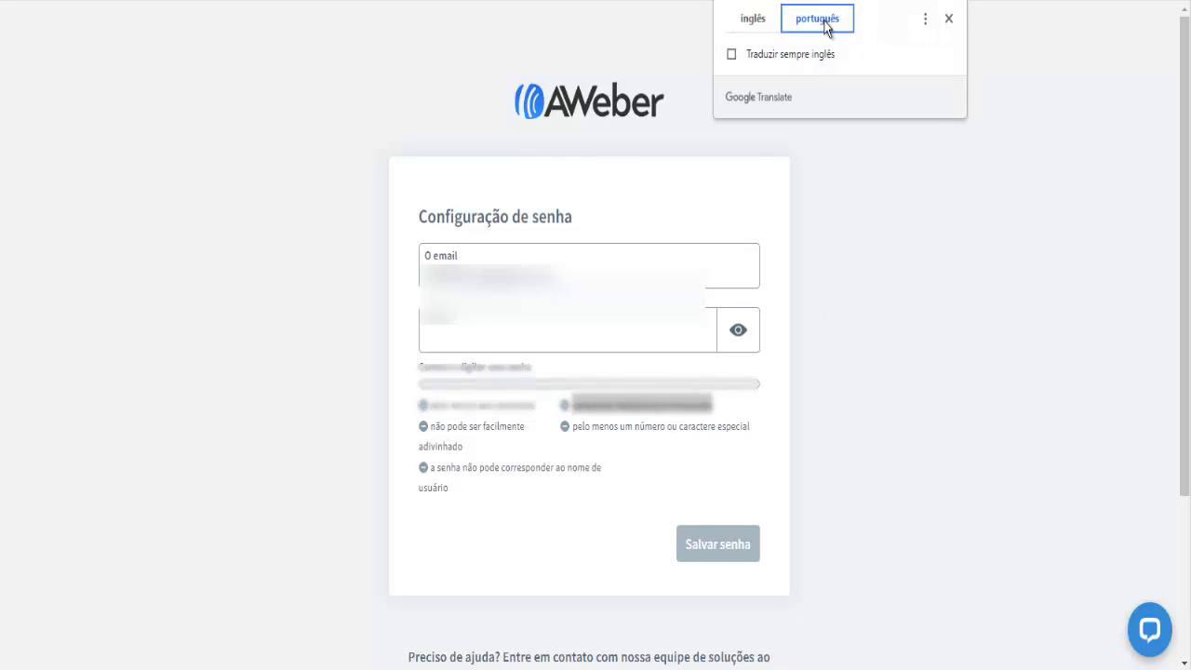
left_click(751, 19)
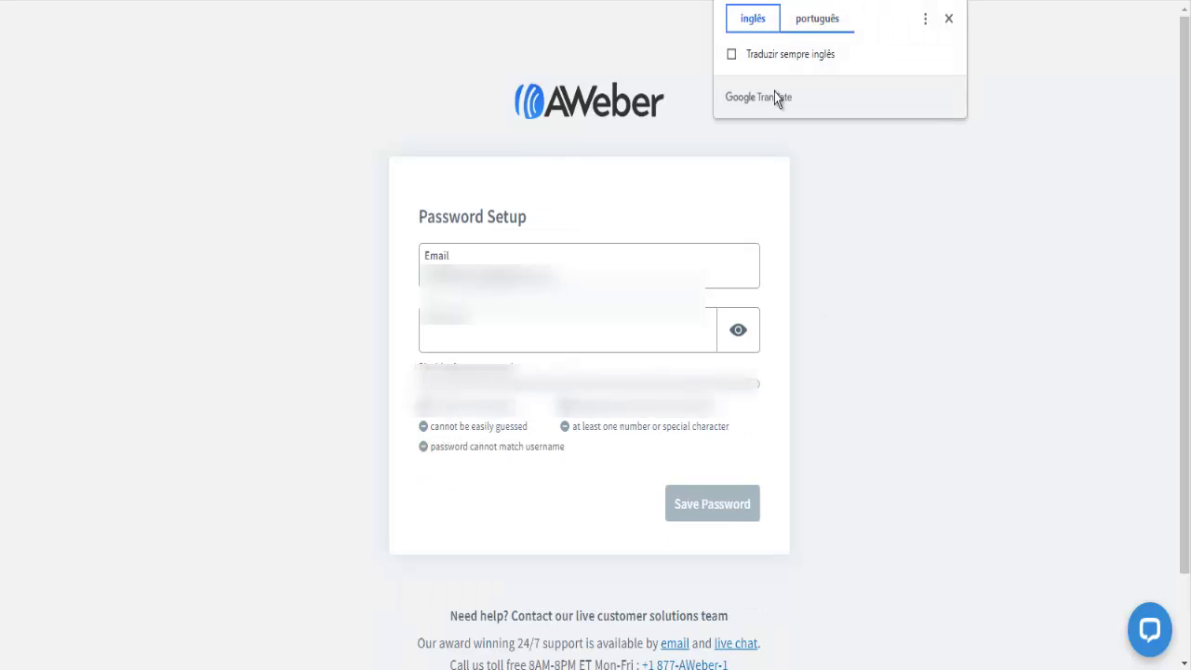
Enter and save the new account password, and store the login in the browser.
left_click(467, 343)
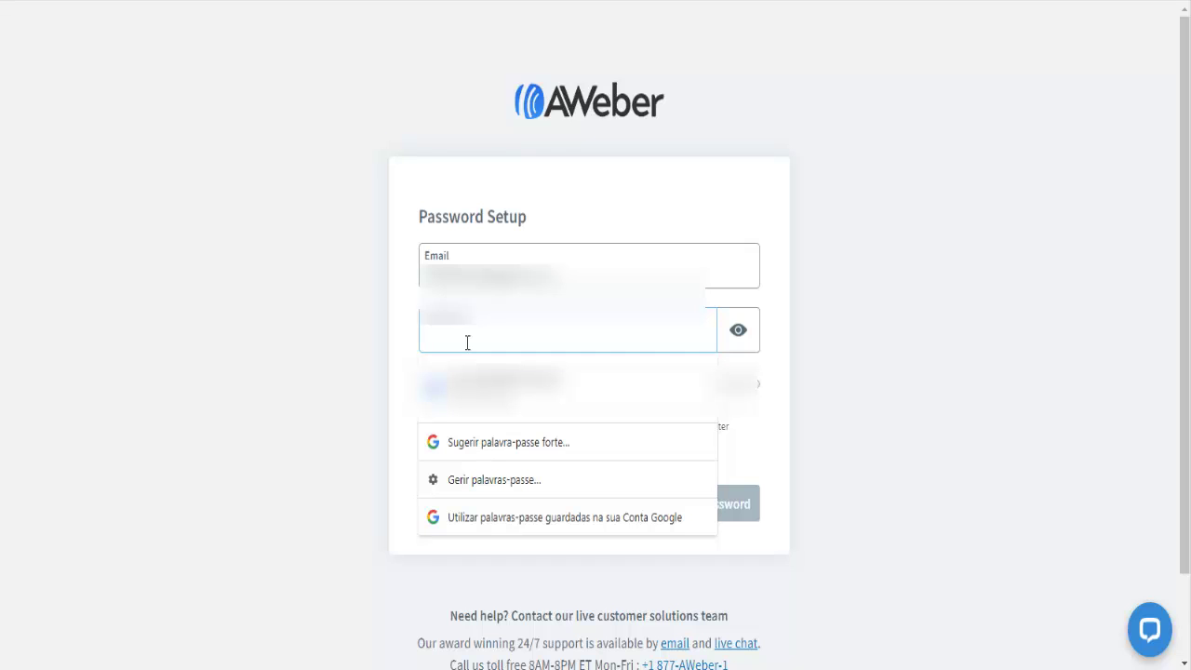
type("•")
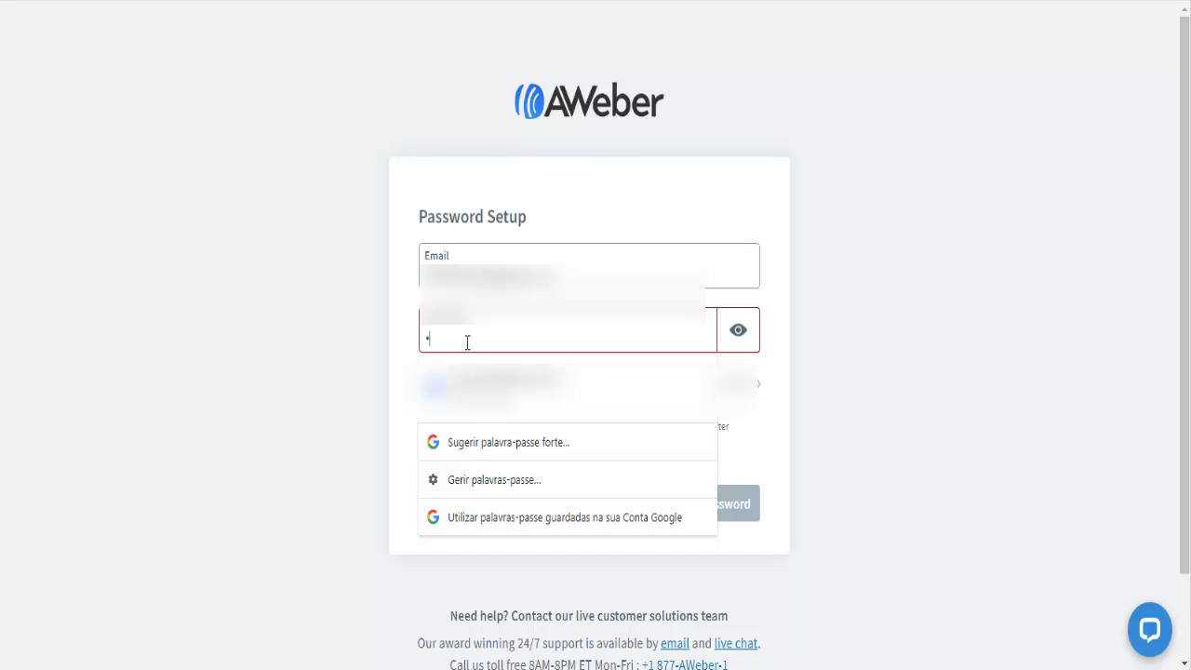
type("••••••••••••")
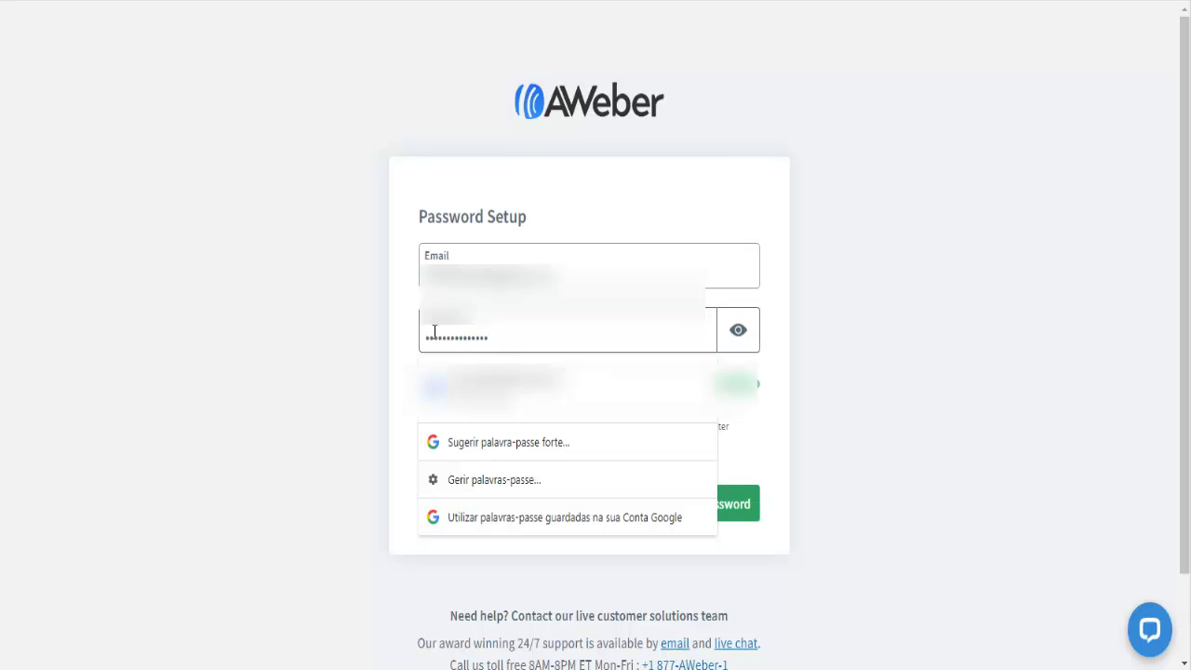
left_click(347, 323)
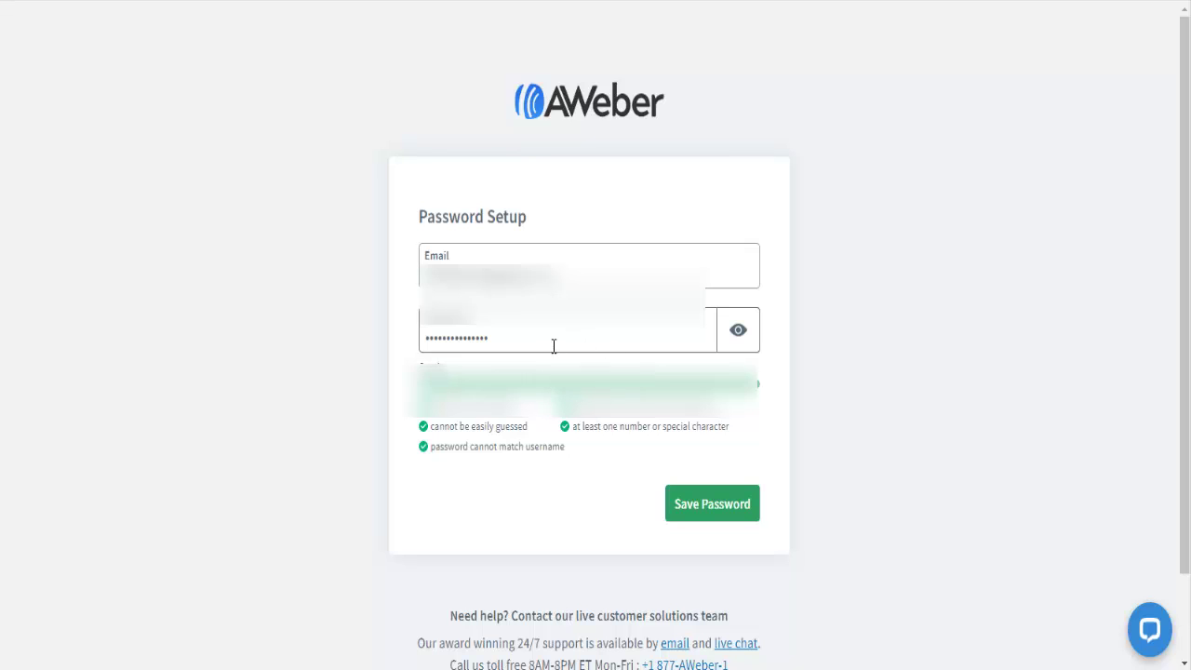
left_click(712, 508)
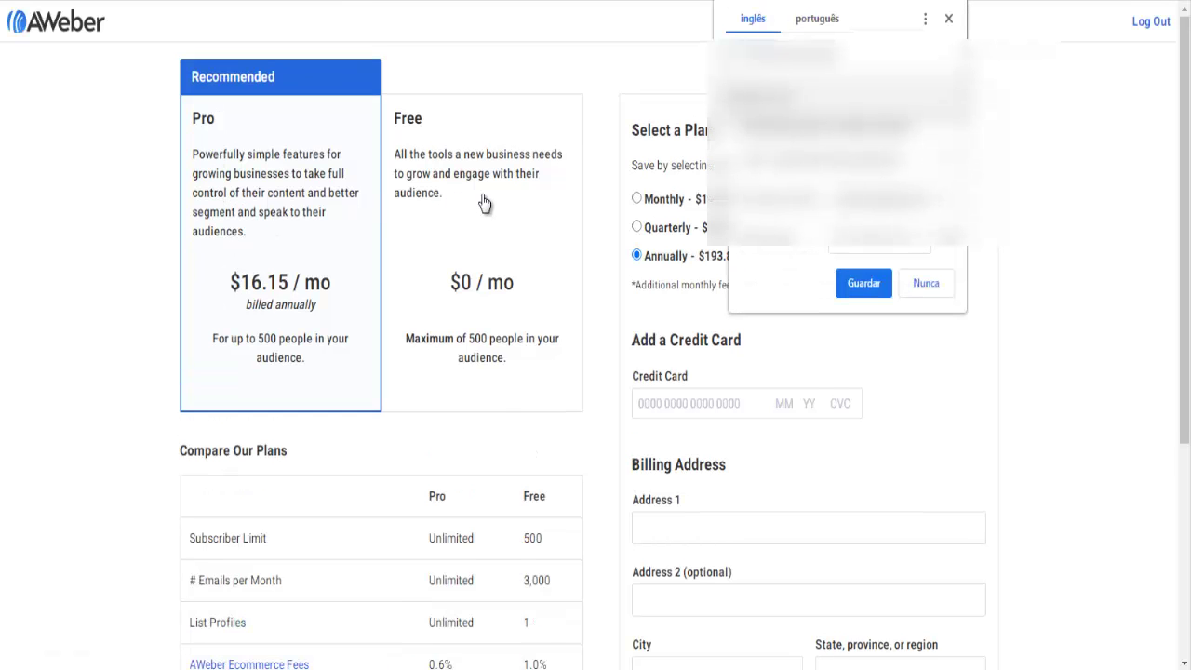
left_click(842, 290)
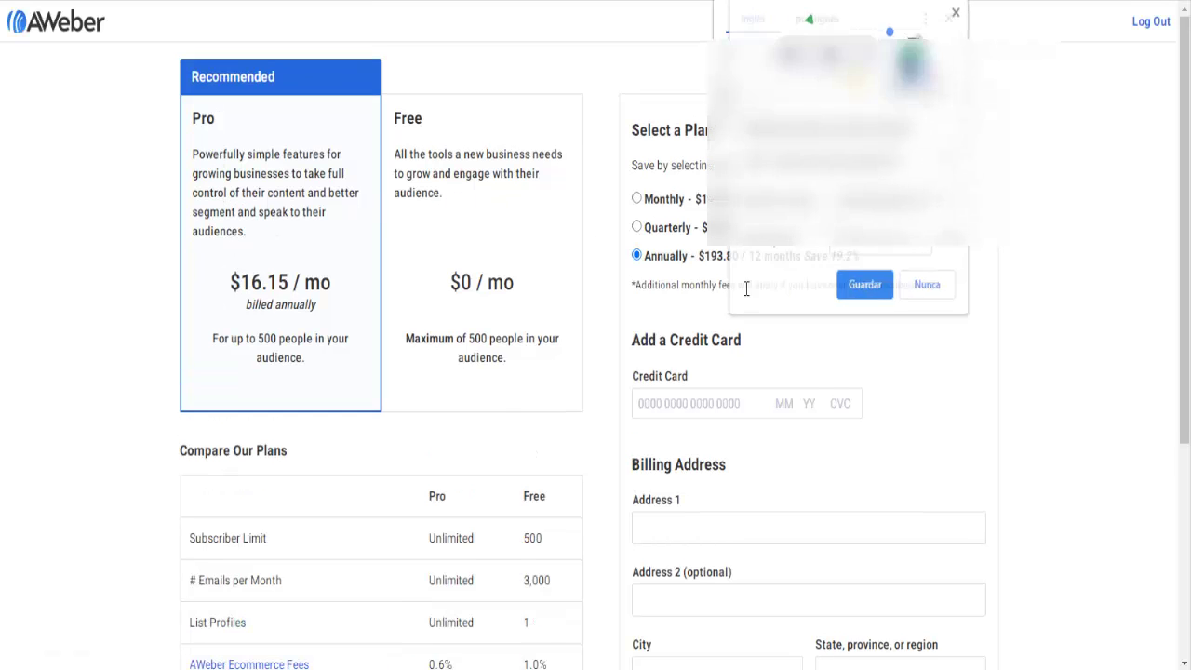
Choose the Free plan, review its limits in the plan comparison table, and continue with it.
left_click(511, 225)
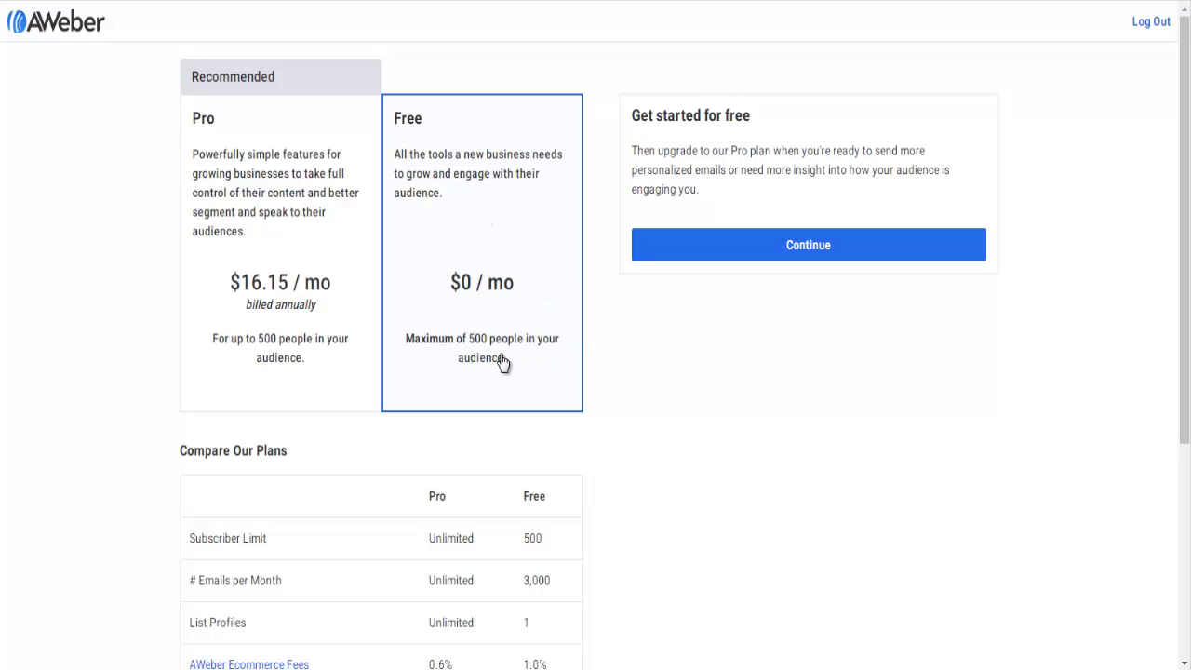
scroll(636, 365, "down", 2)
scroll(635, 366, "down", 3)
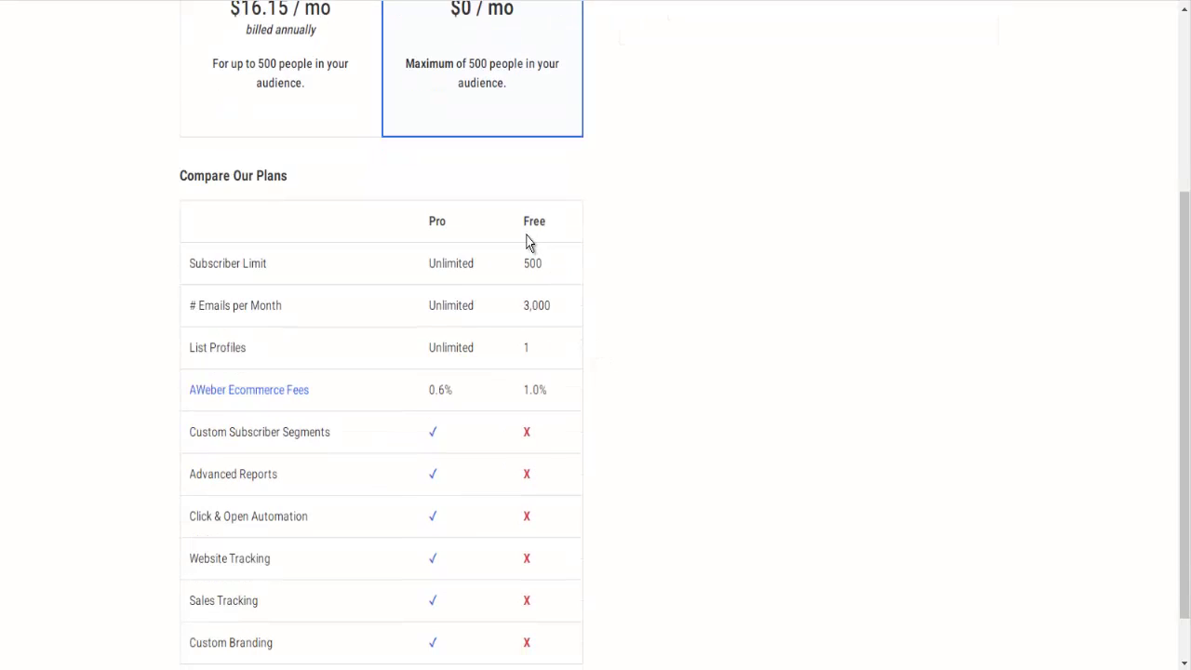
left_click_drag(524, 263, 556, 256)
scroll(558, 316, "down", 1)
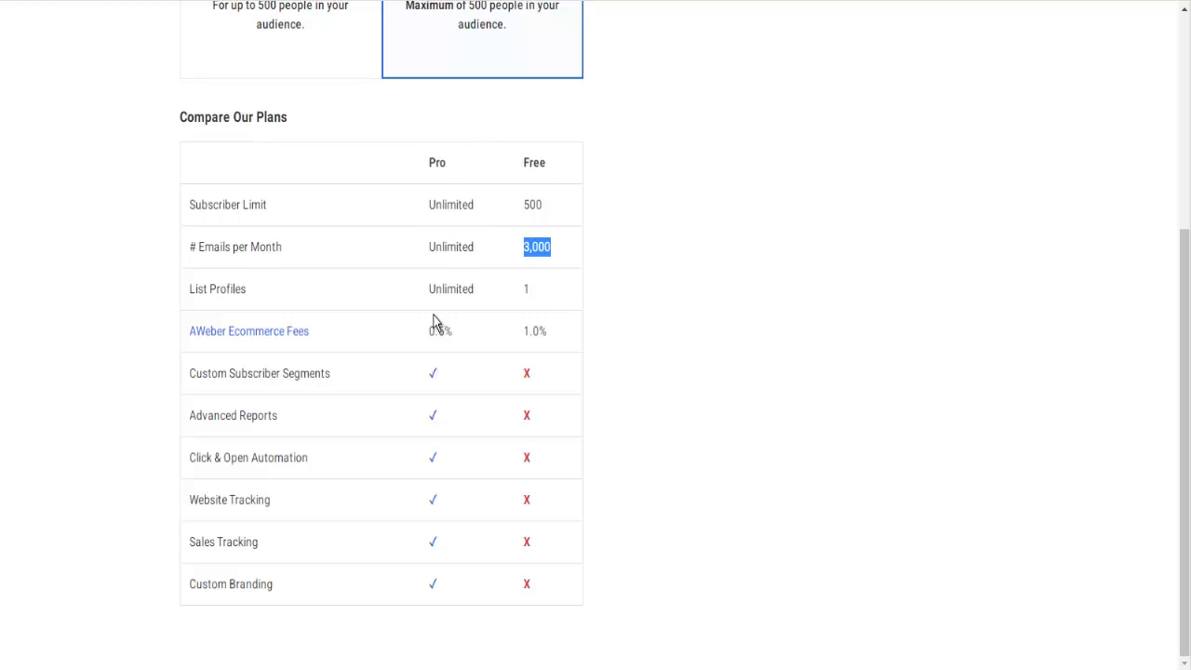
scroll(700, 326, "up", 5)
left_click(806, 260)
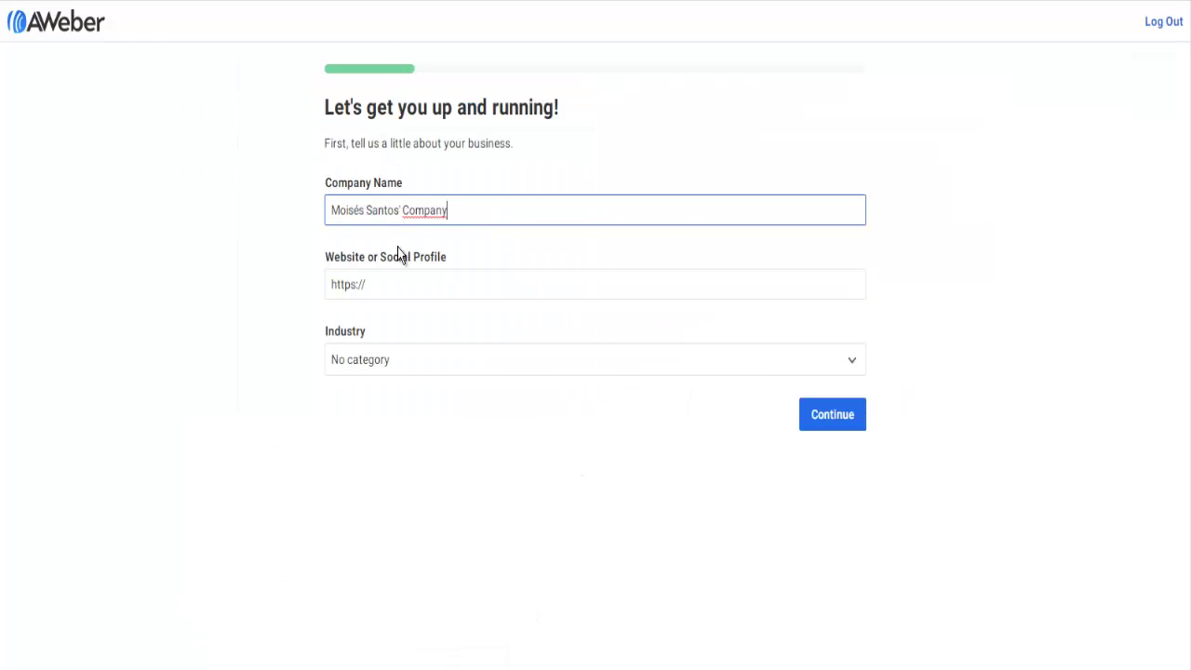
left_click(377, 283)
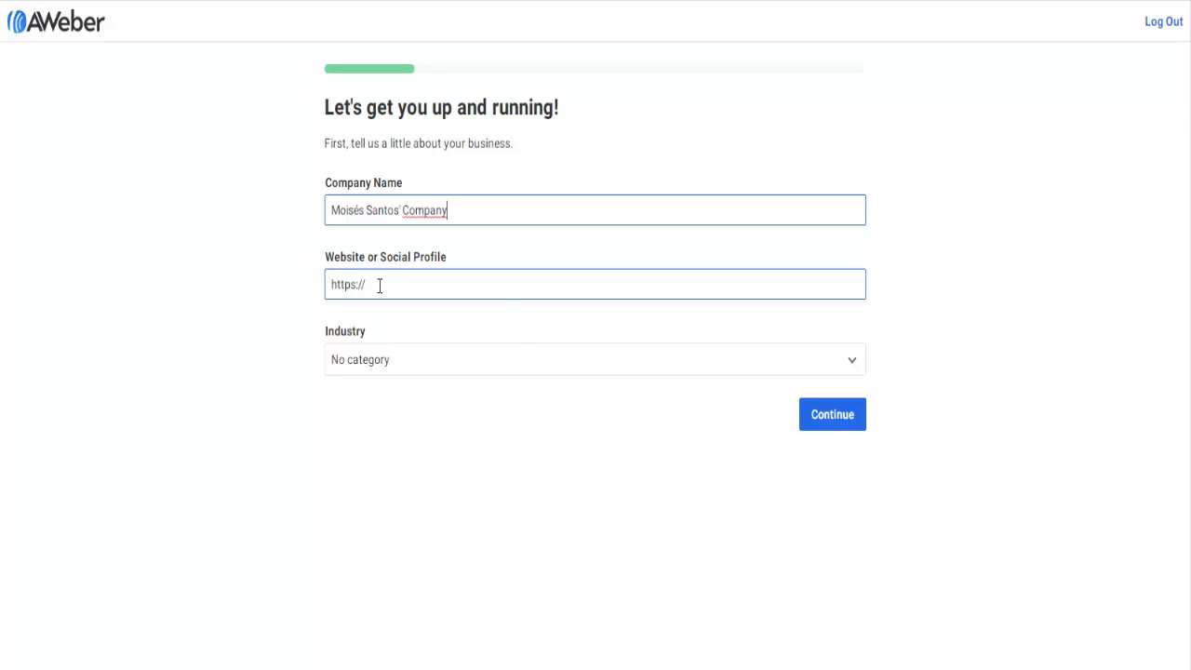
left_click(382, 284)
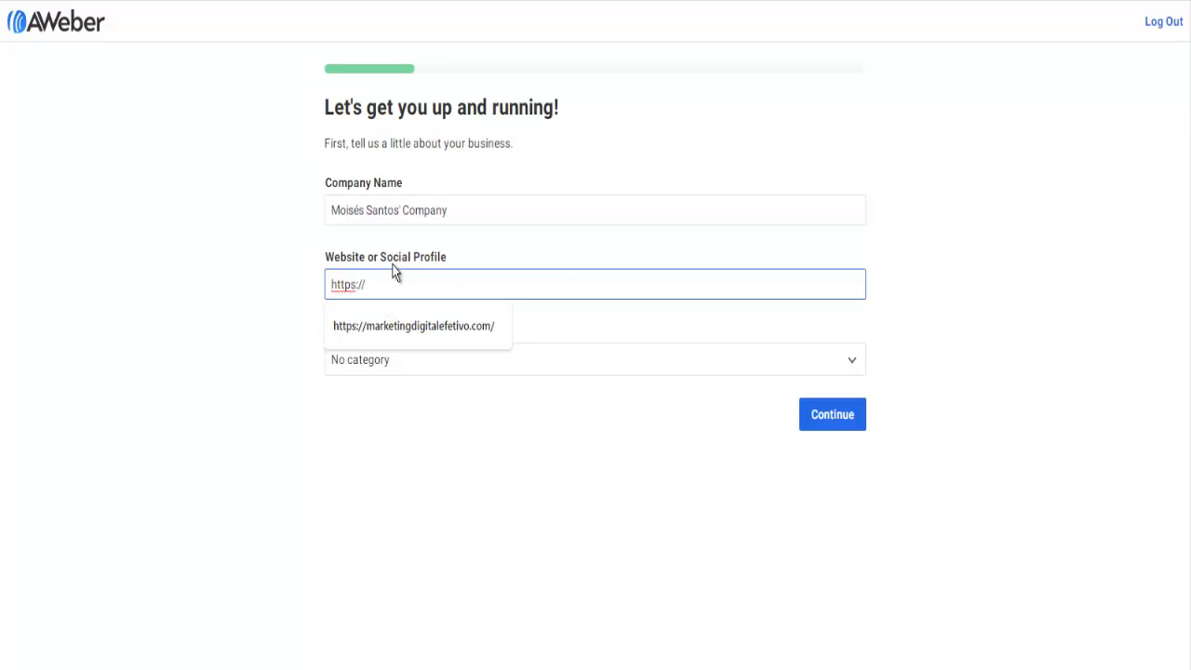
type("fa")
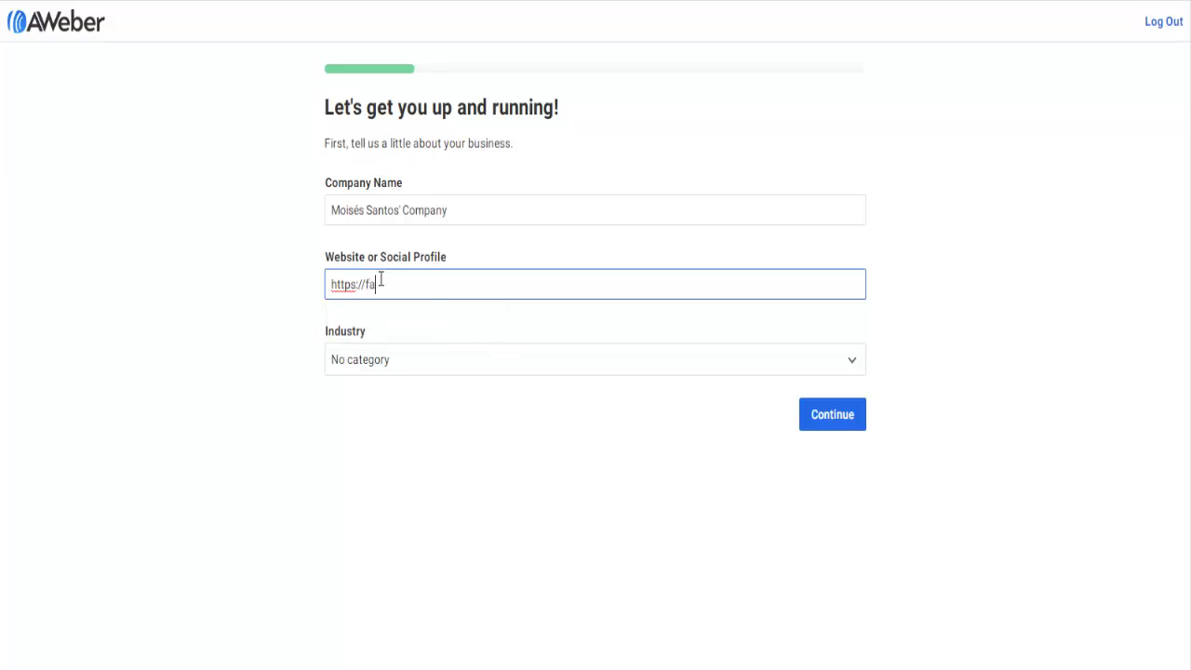
type("culdadedodinheiro.com")
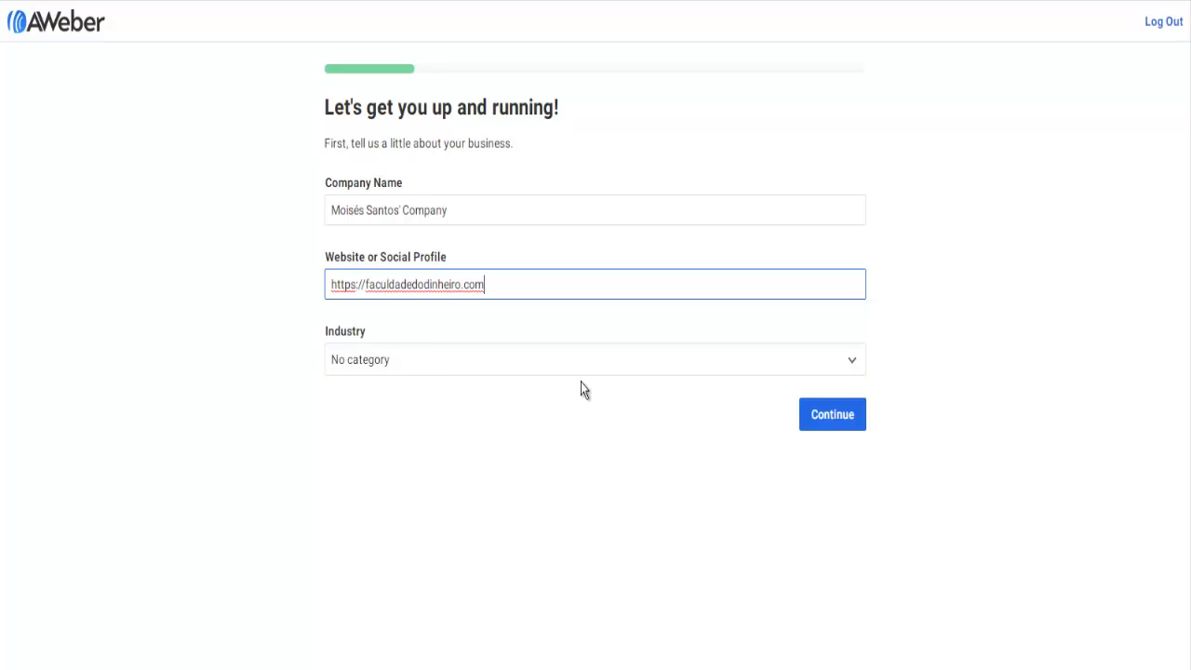
Set the business industry to Author/Publisher and continue to the address page.
left_click(726, 370)
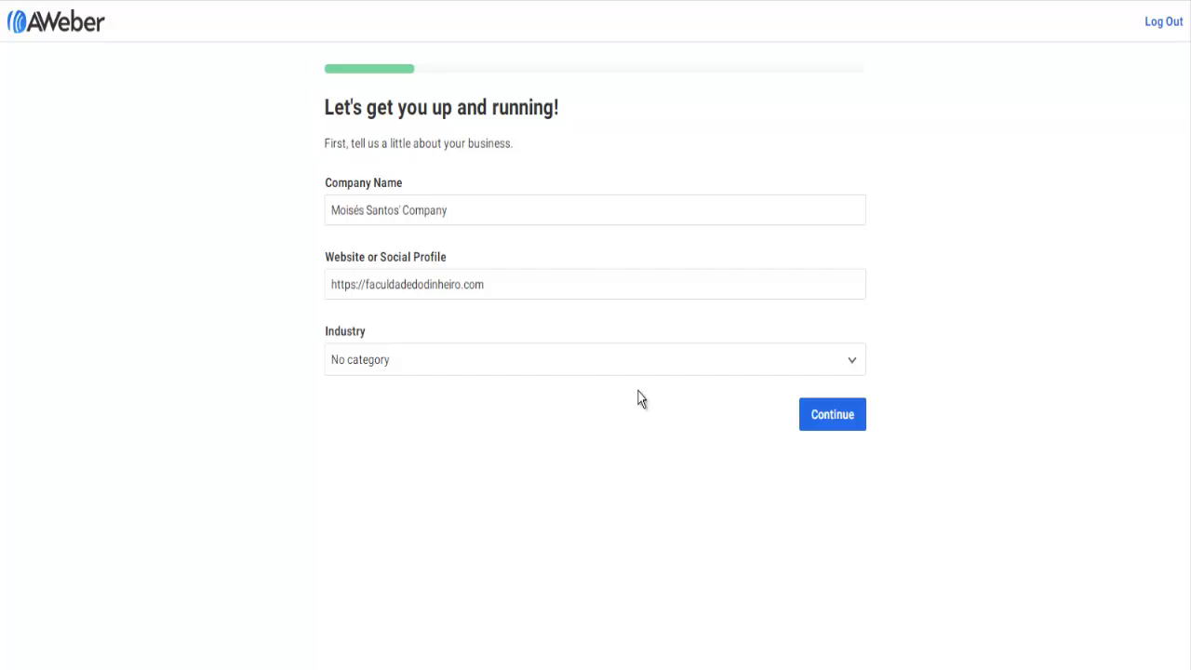
left_click(849, 363)
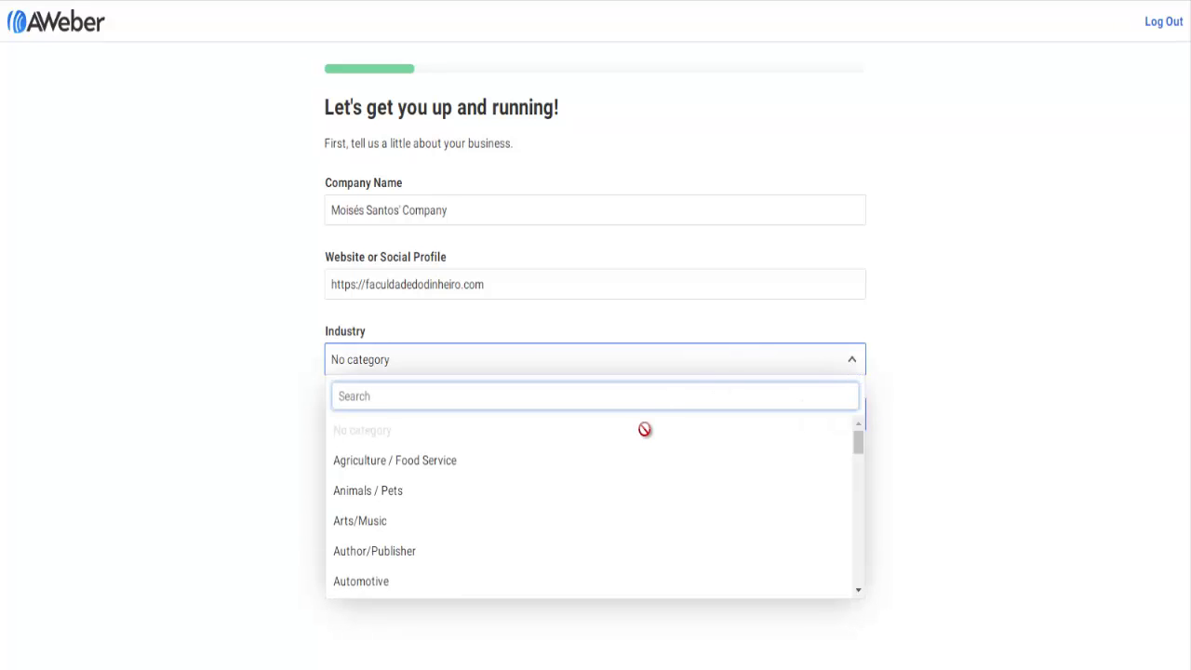
scroll(561, 494, "down", 1)
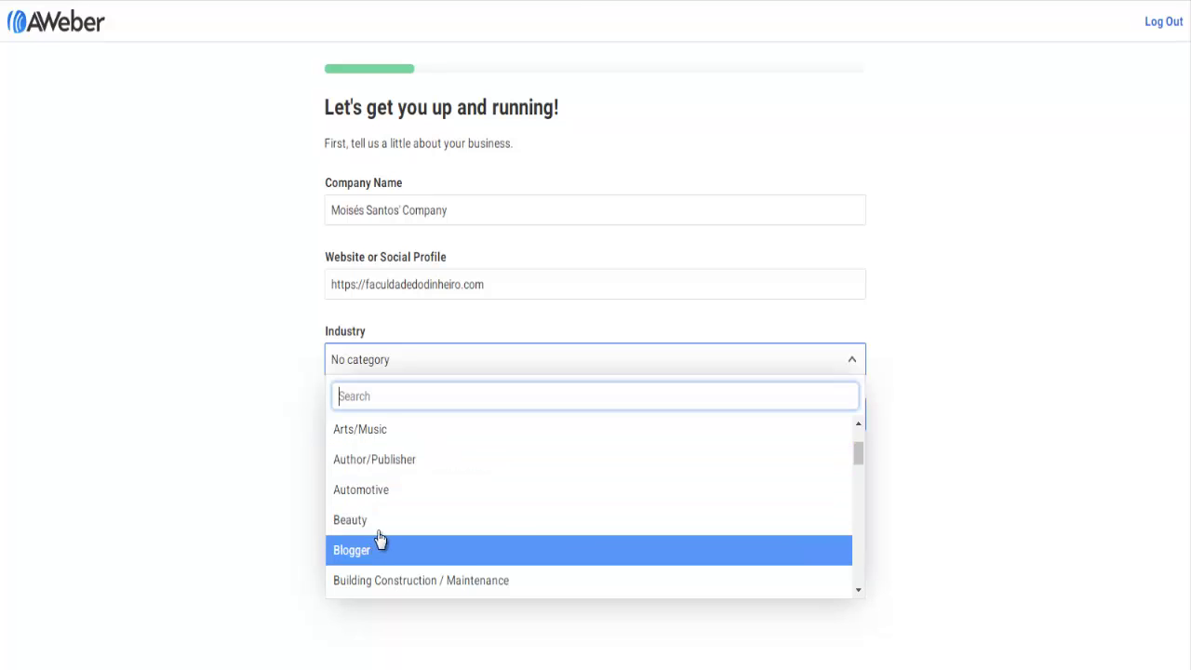
left_click(398, 460)
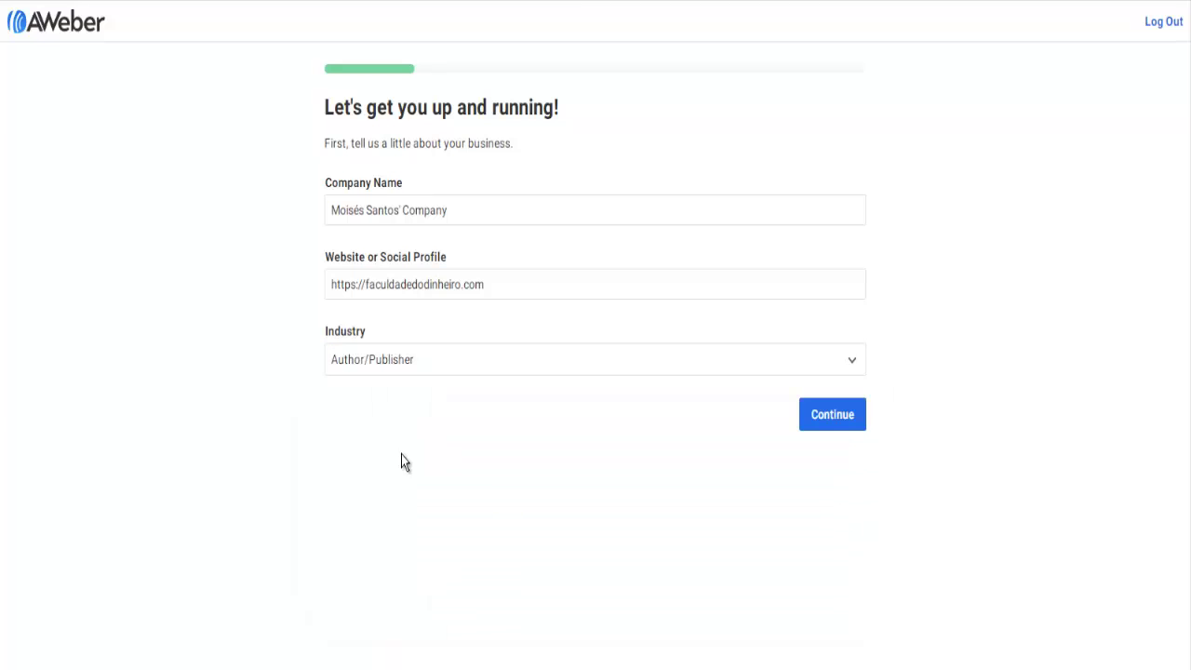
left_click(840, 420)
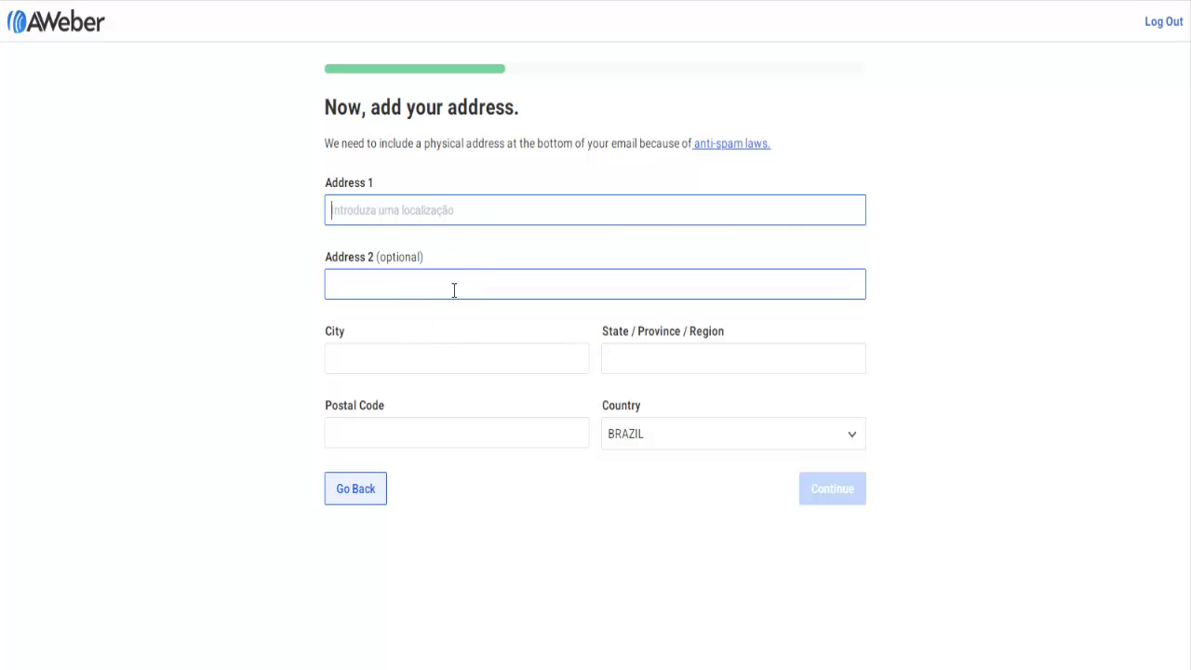
Fill in the business's postal address and answer the subscribers question with "No, I'm just getting started with email.".
left_click(338, 210)
left_click(353, 244)
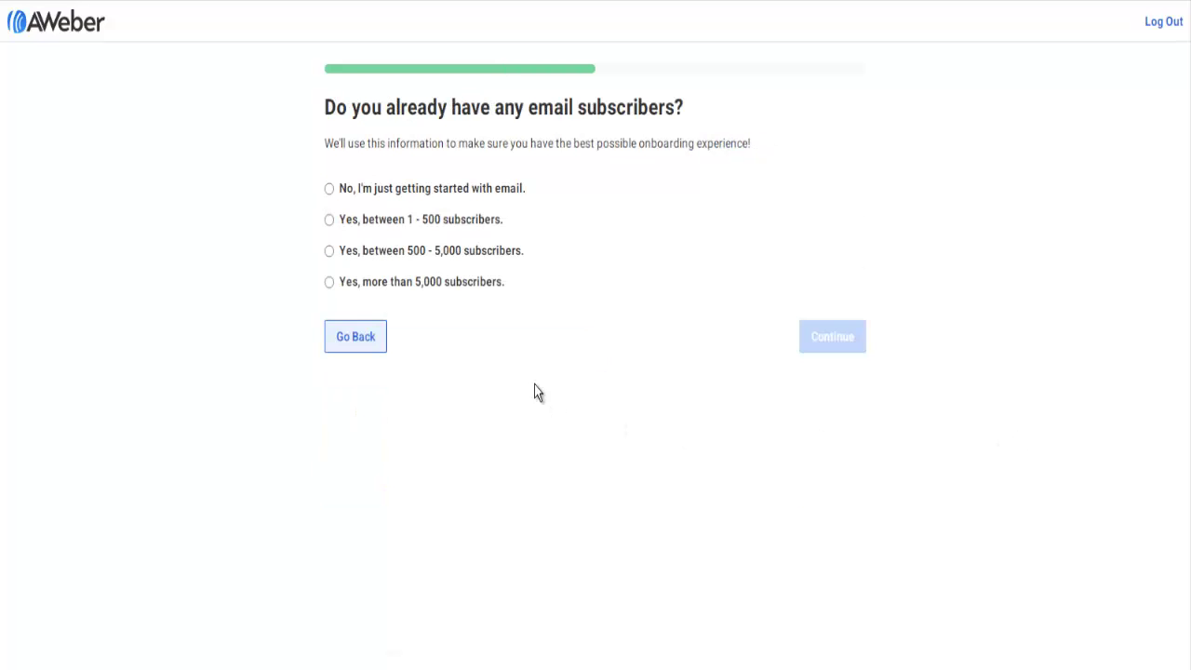
left_click(330, 190)
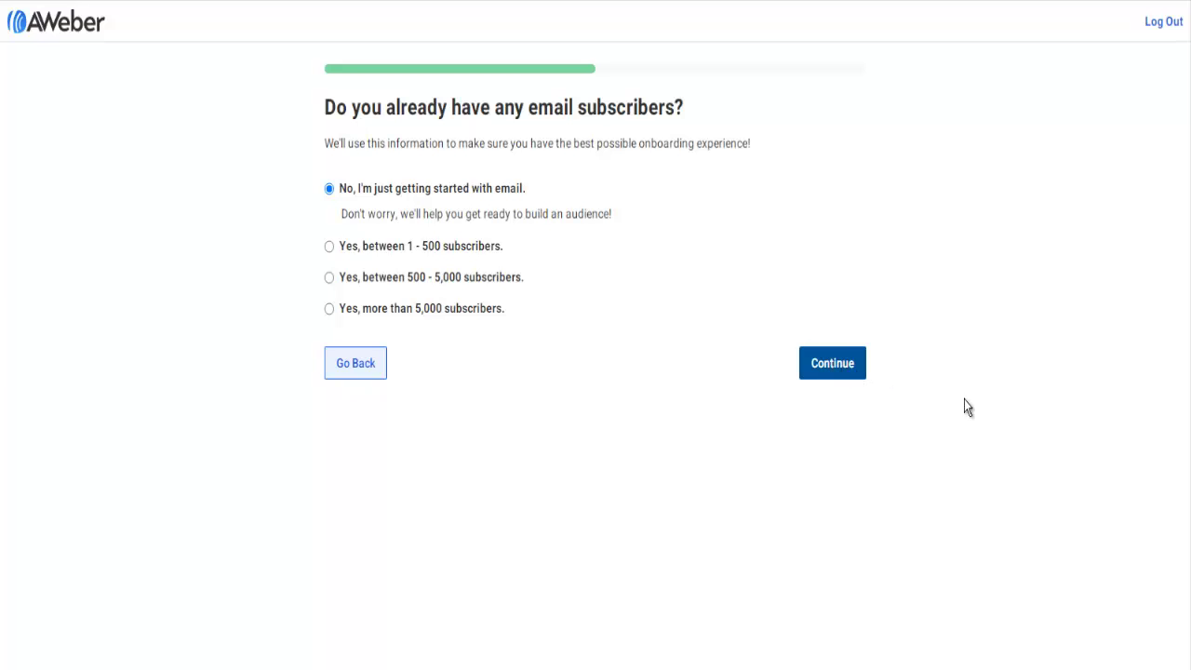
key("Return")
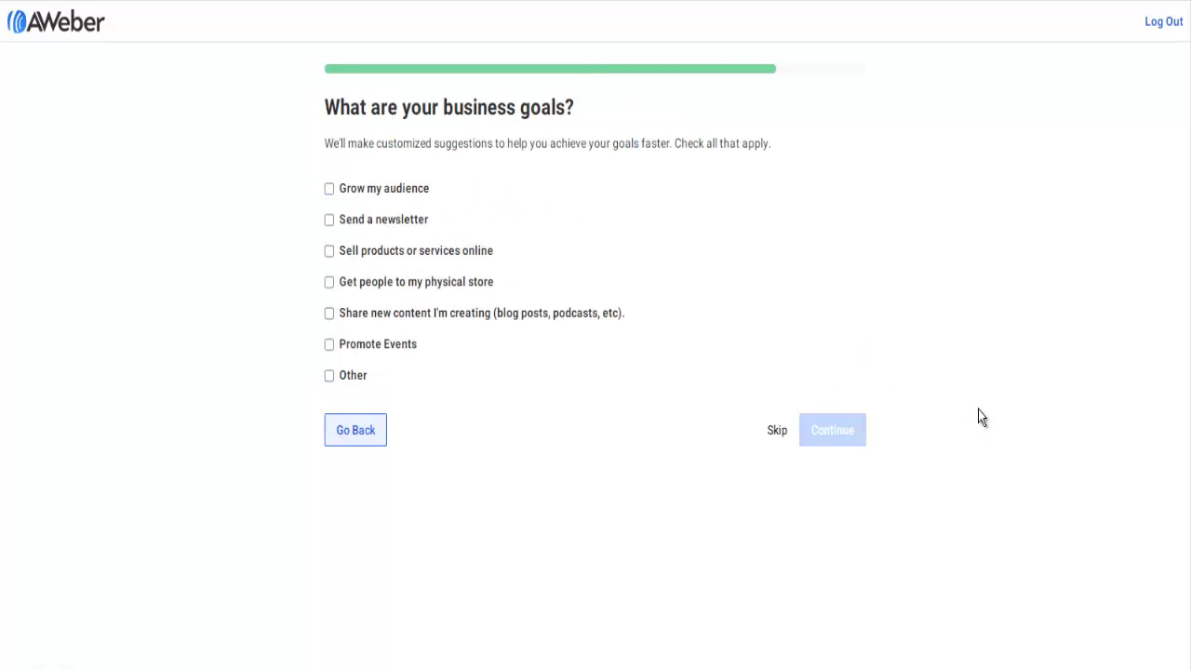
Translate the business goals page into Portuguese, select growing the audience, sending a newsletter and selling products or services online, and continue.
right_click(974, 210)
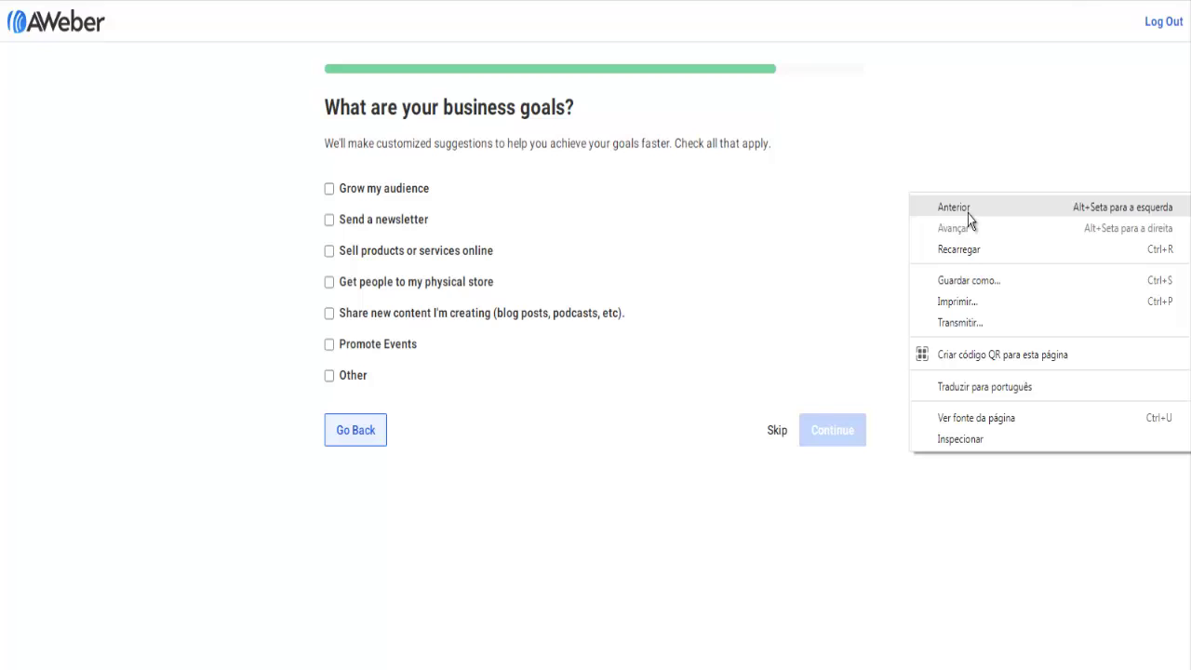
left_click(1010, 391)
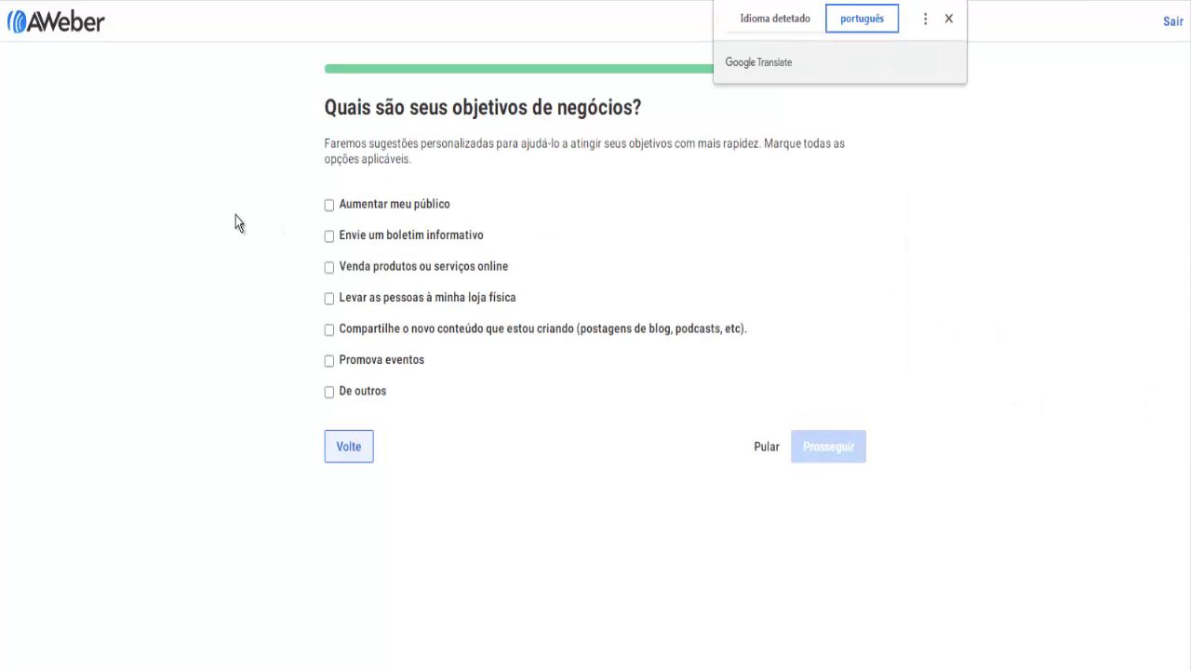
left_click(330, 206)
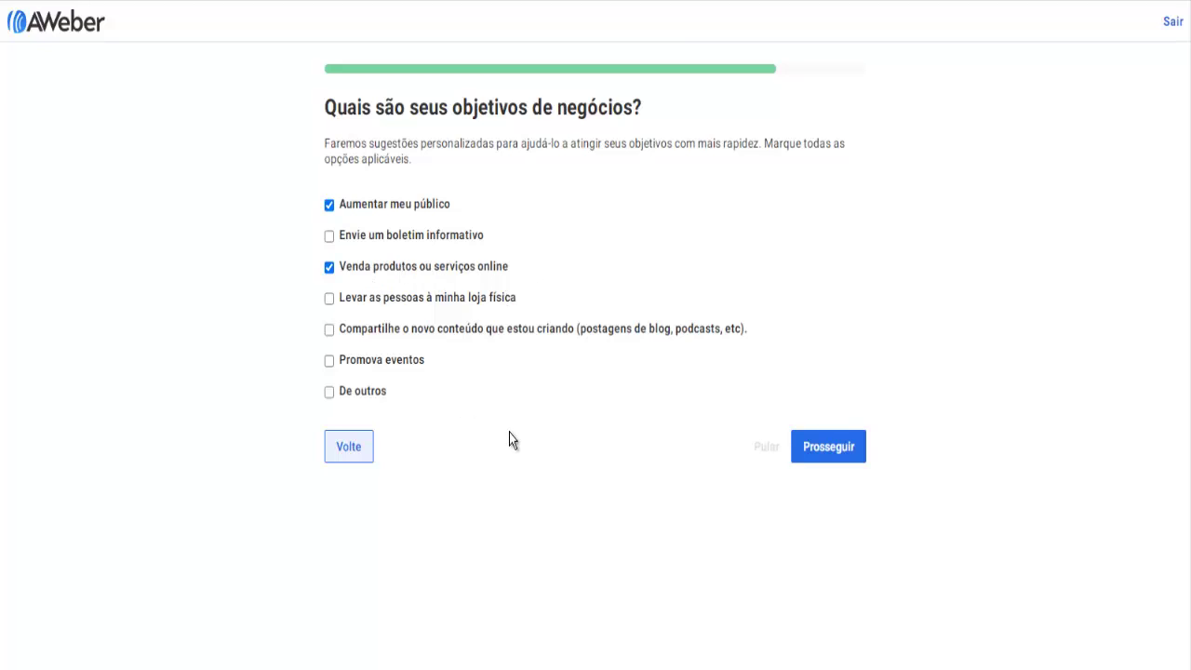
left_click(330, 236)
left_click(830, 447)
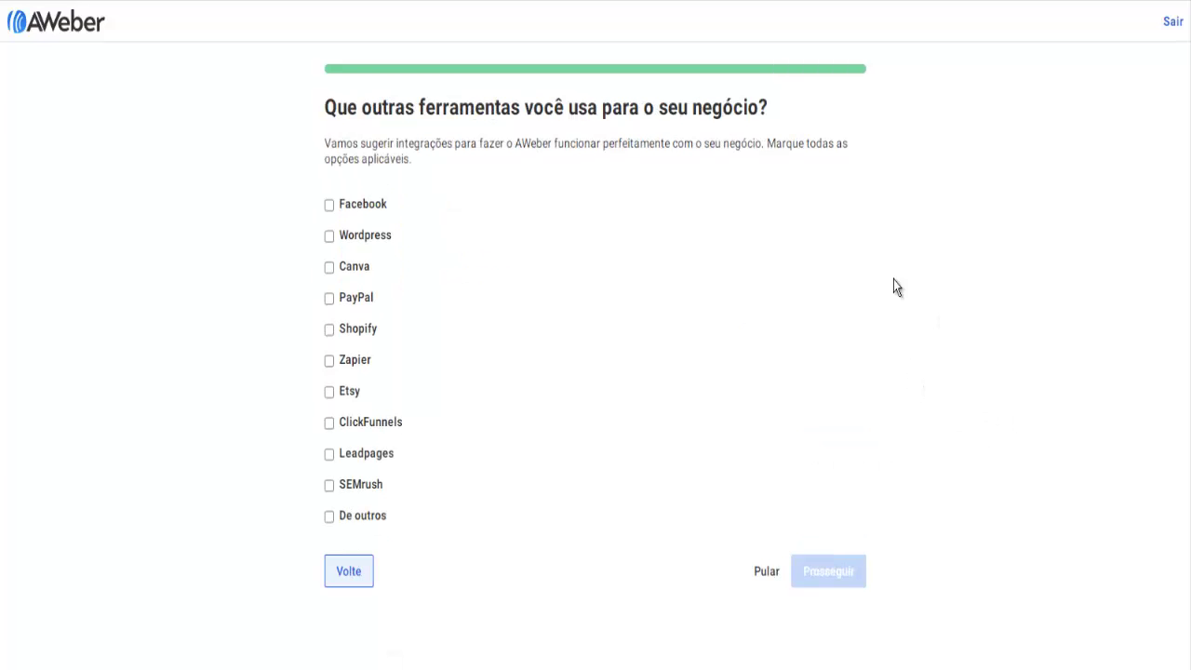
Translate the business tools page into Portuguese, select Facebook and Wordpress as the tools used, and finish the onboarding questions.
right_click(951, 247)
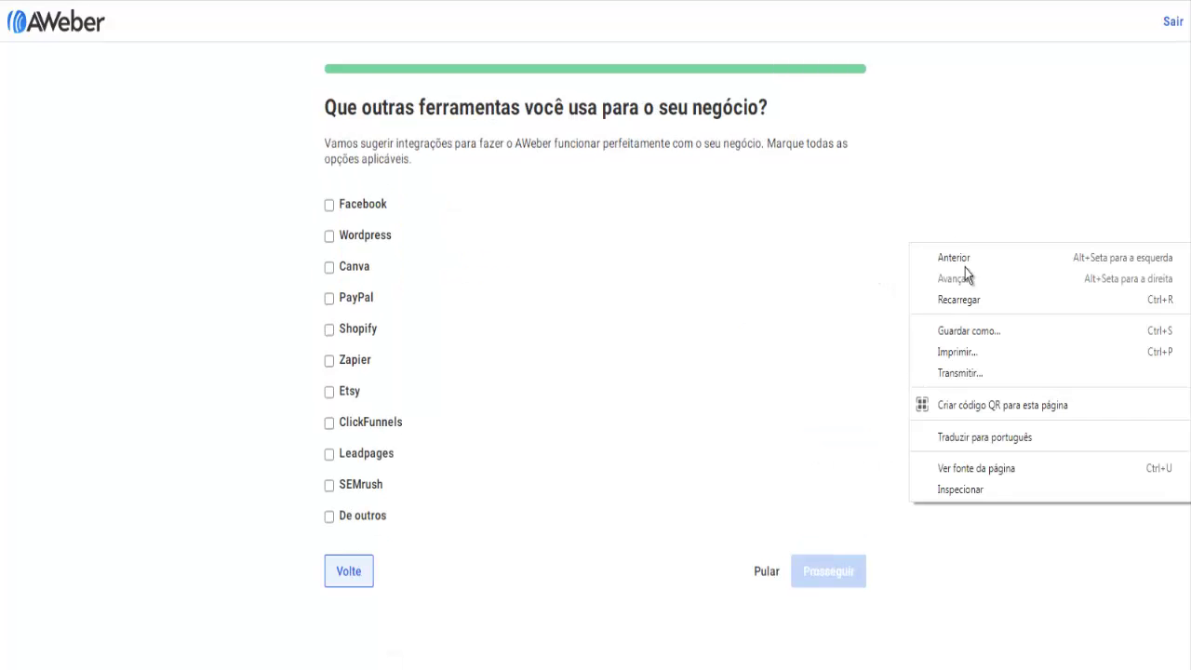
left_click(1037, 437)
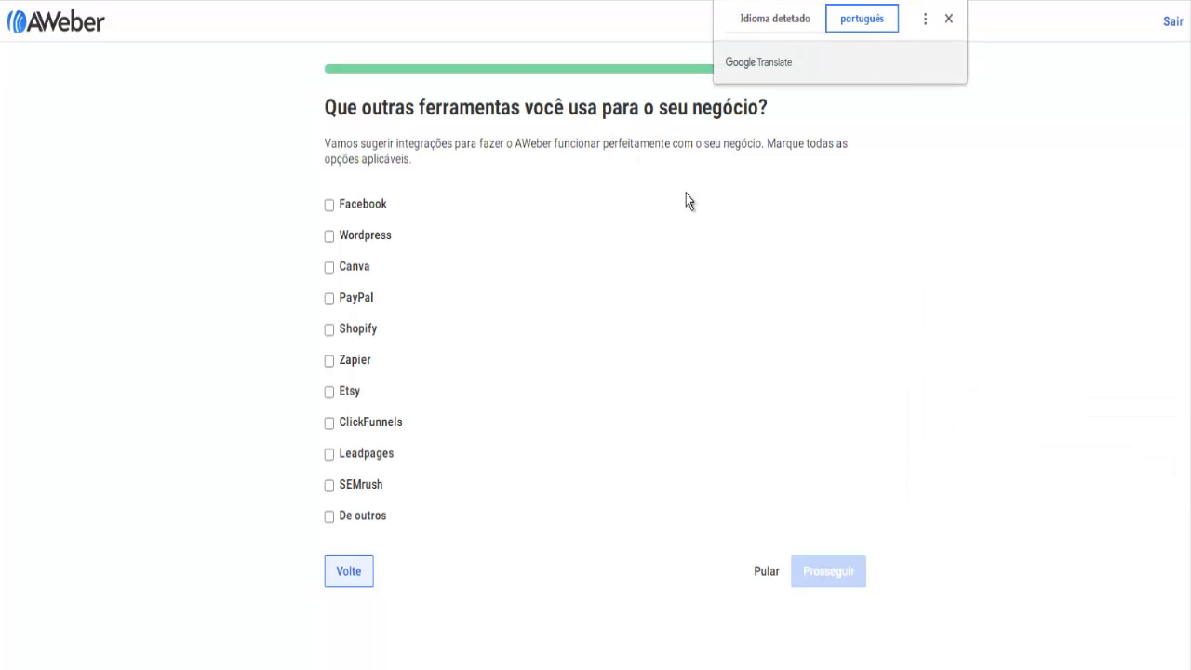
left_click(329, 204)
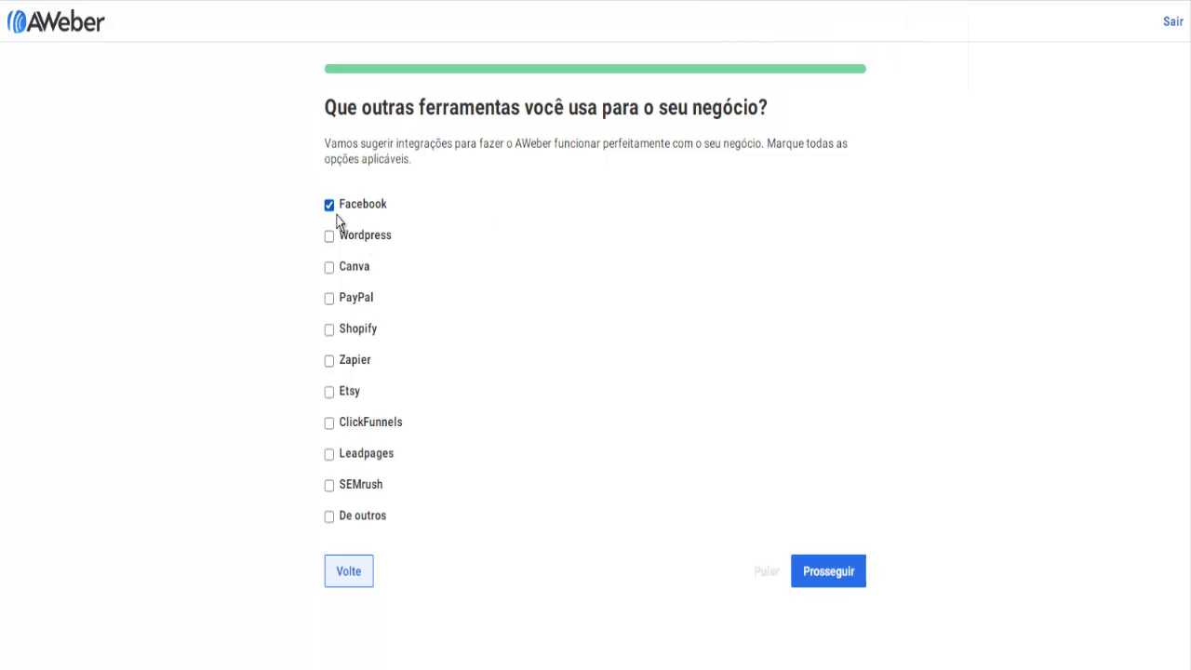
left_click(330, 237)
left_click(829, 573)
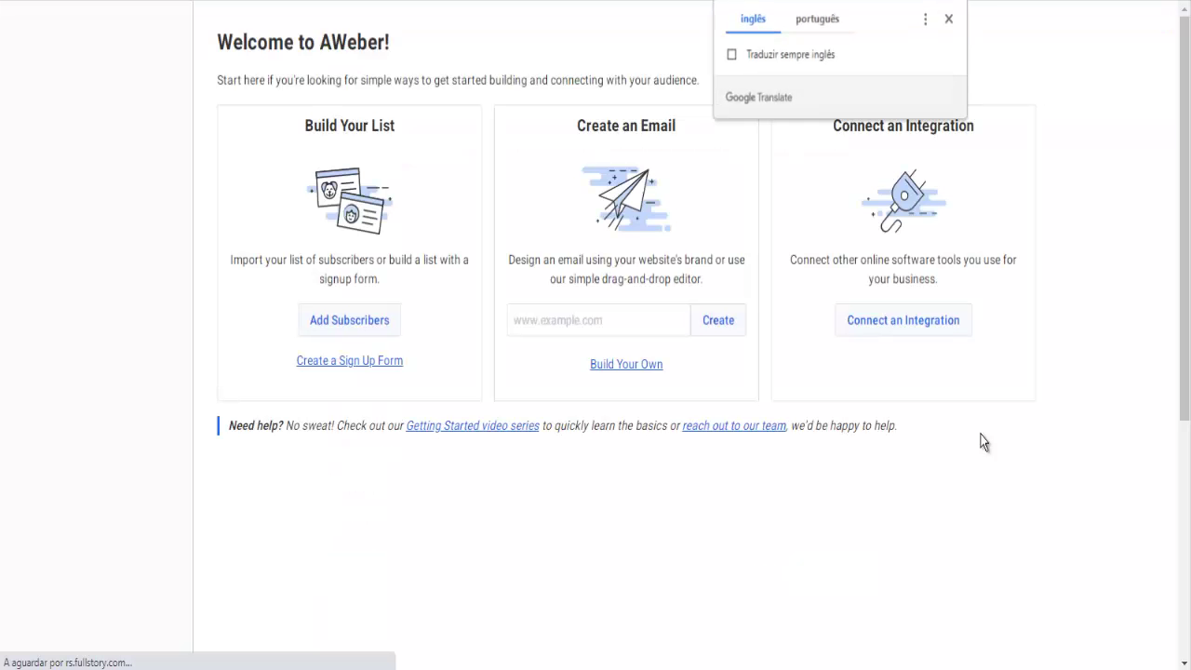
Dismiss the translation popup and look over the welcome options and Account Dashboard sections of the new account.
left_click(1096, 270)
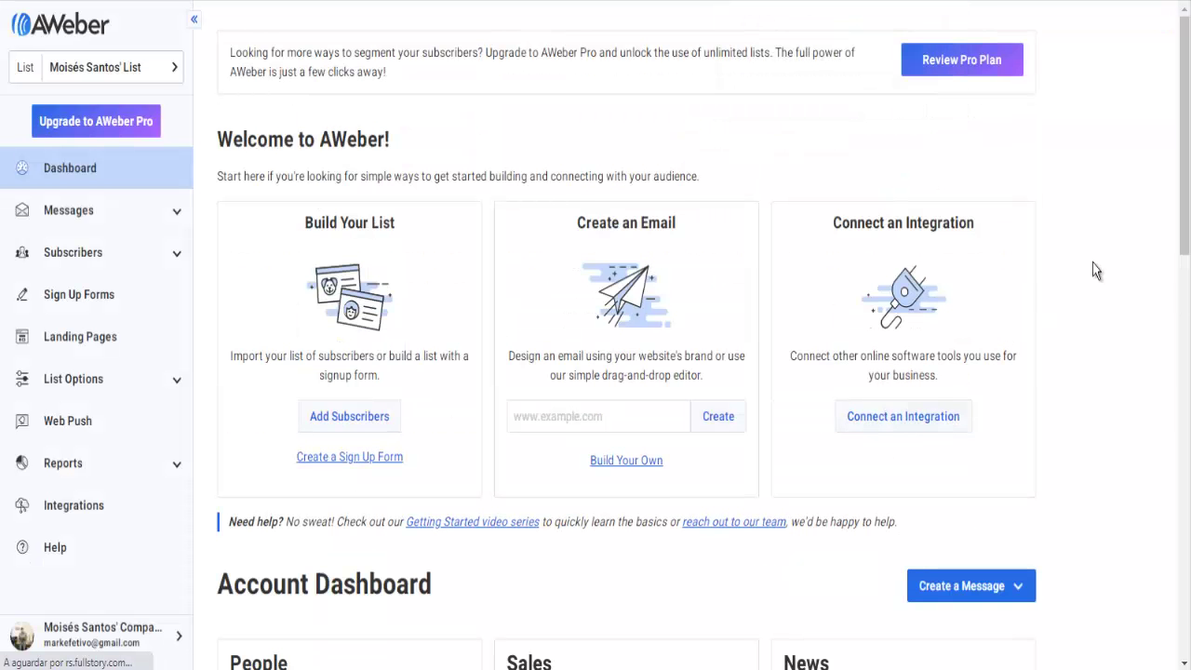
scroll(1086, 265, "down", 2)
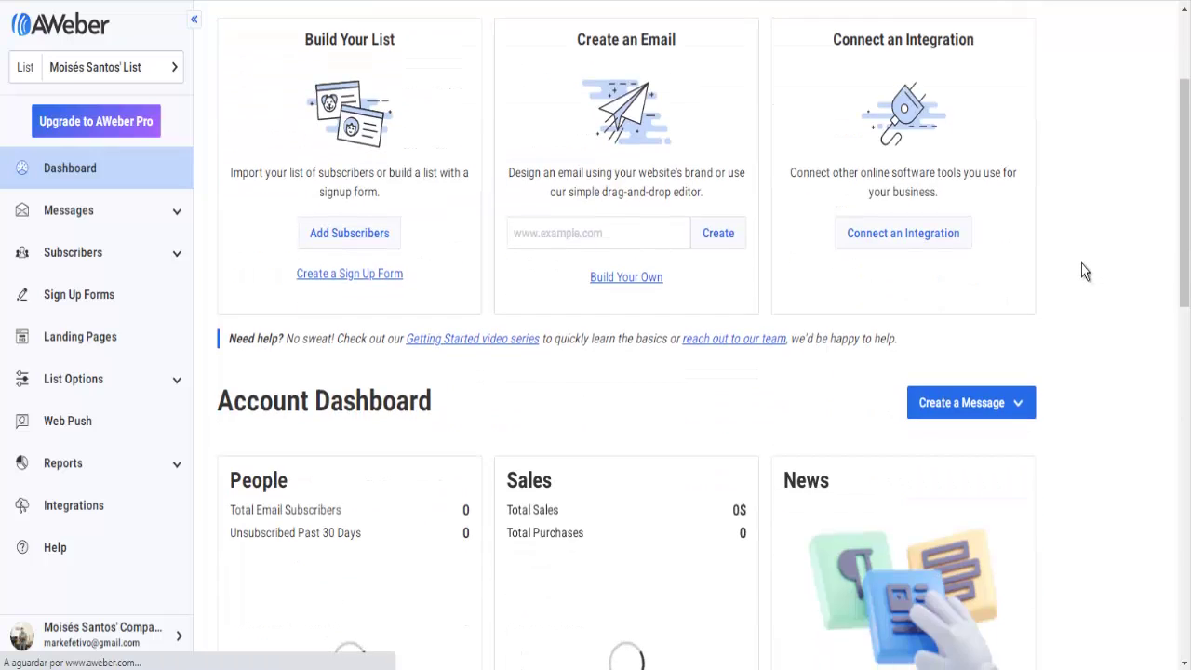
scroll(1081, 270, "up", 2)
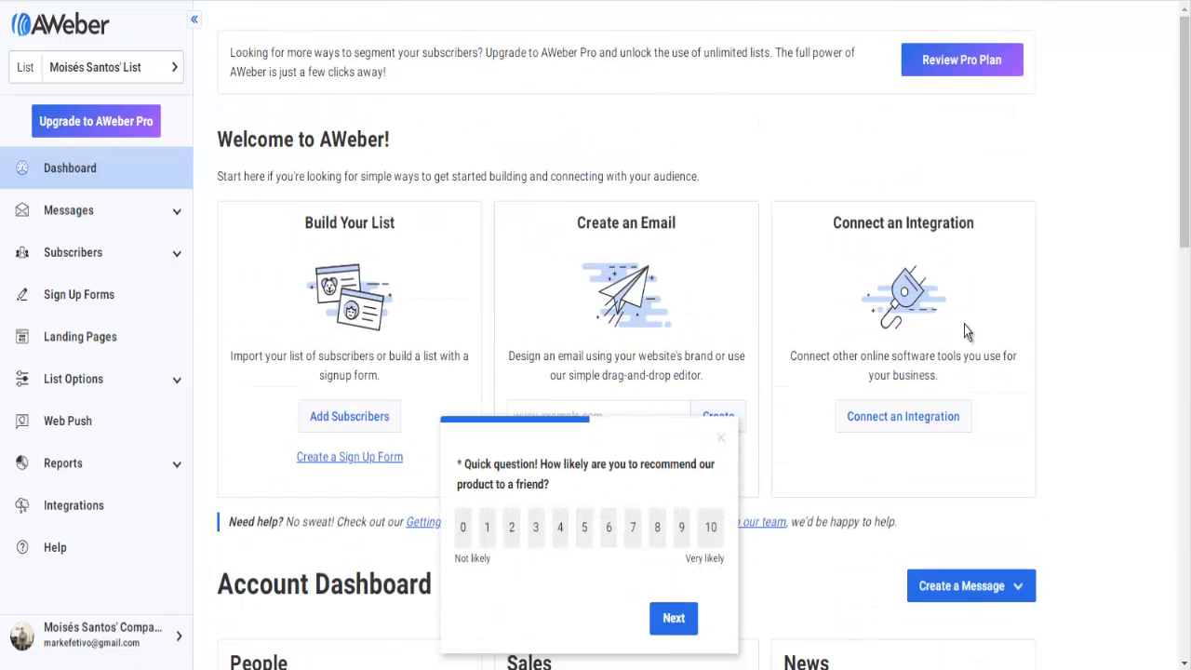